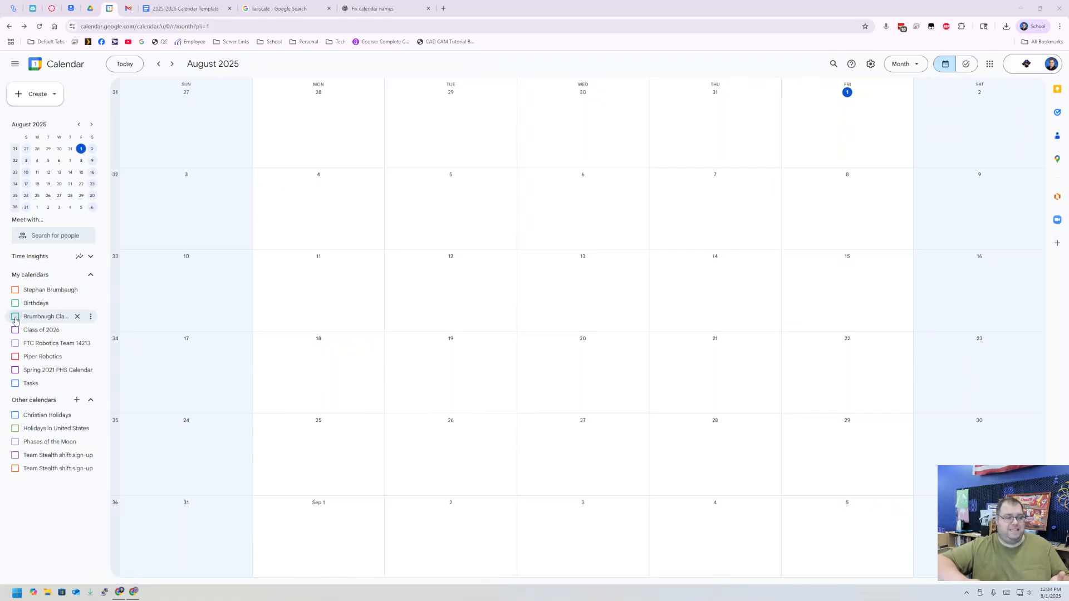
Show the teacher's existing class calendar to view its filled-in schedule, and hide it again.
click(15, 317)
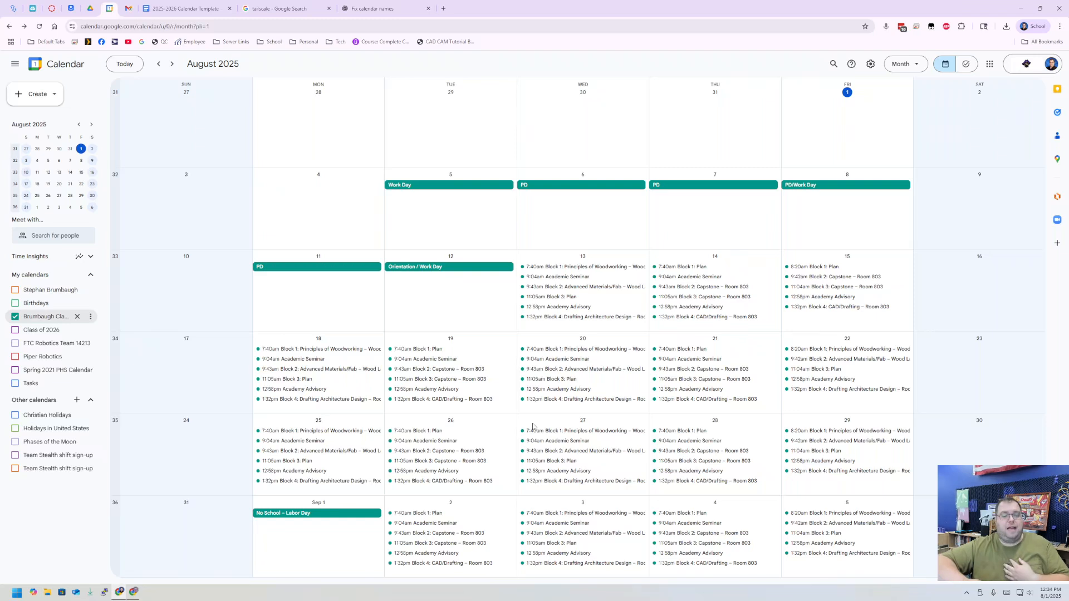
click(15, 317)
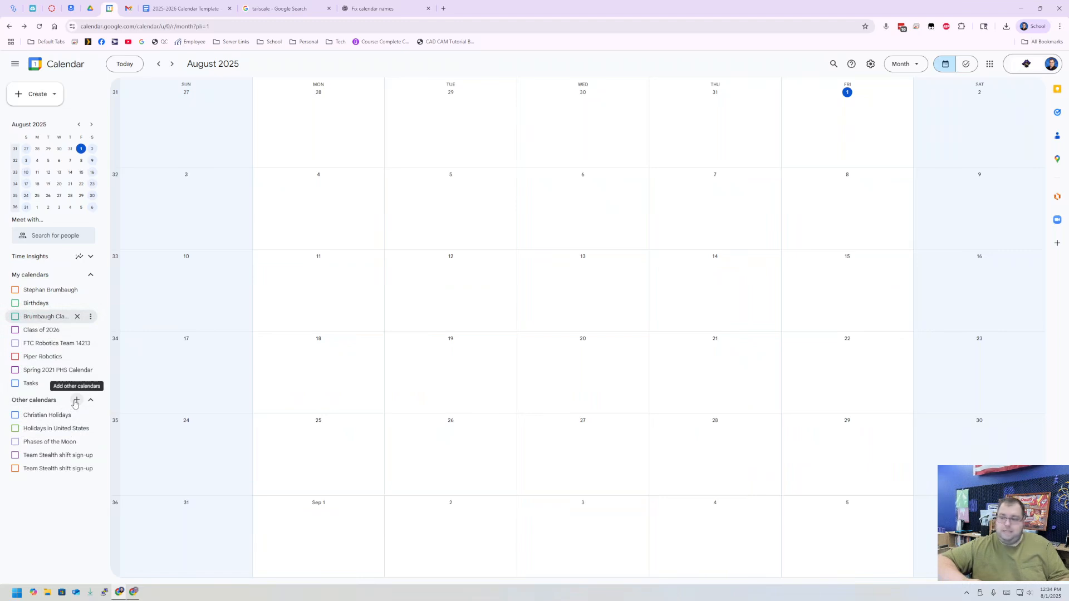
Create a new calendar named "25-26 Class Schedule" and return to the month view.
click(76, 402)
click(102, 421)
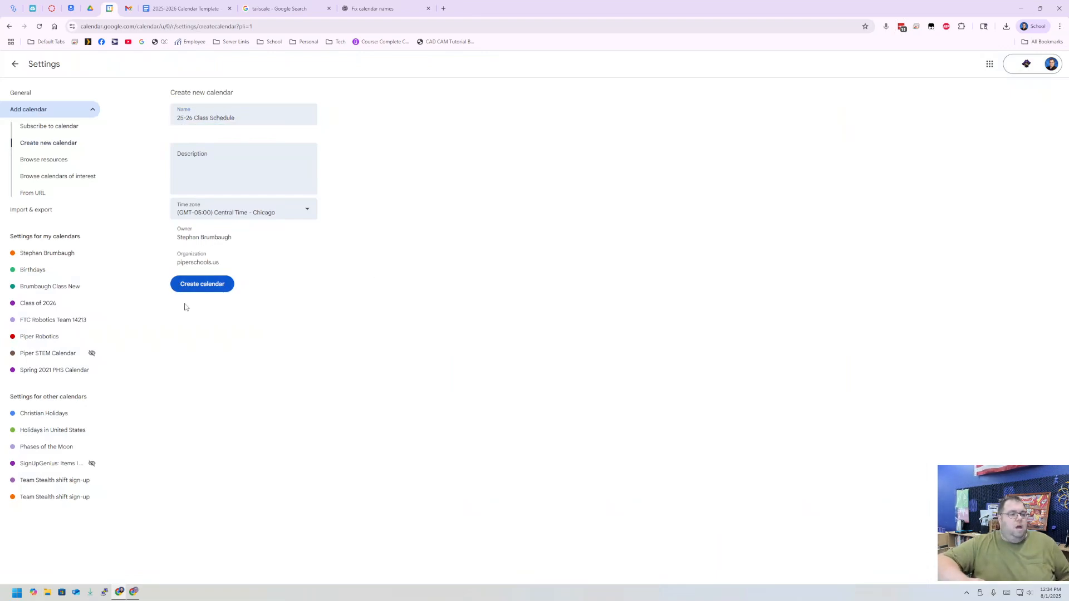
click(192, 285)
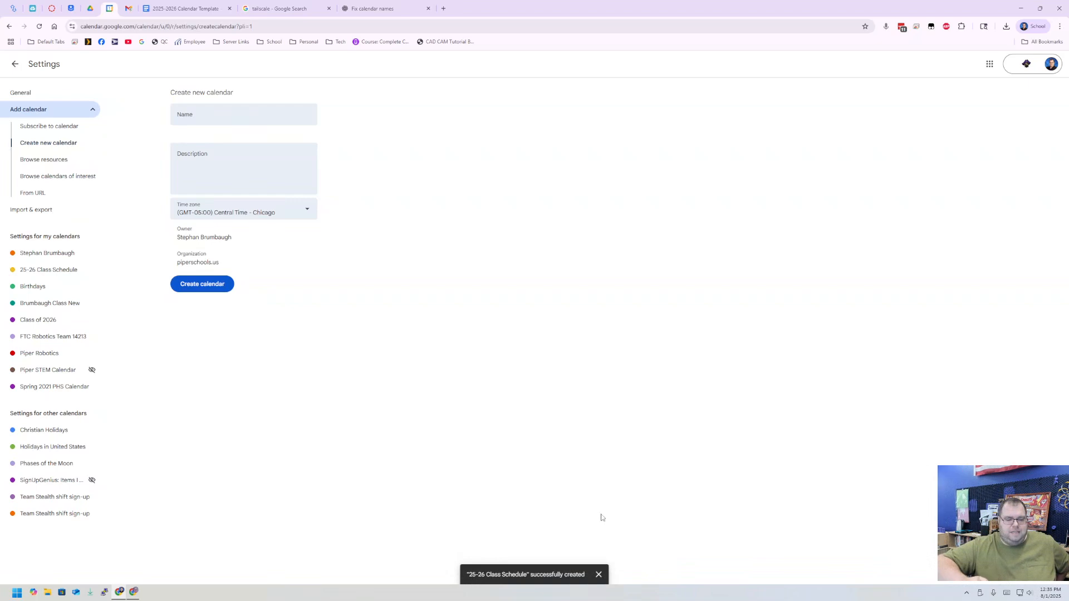
click(15, 64)
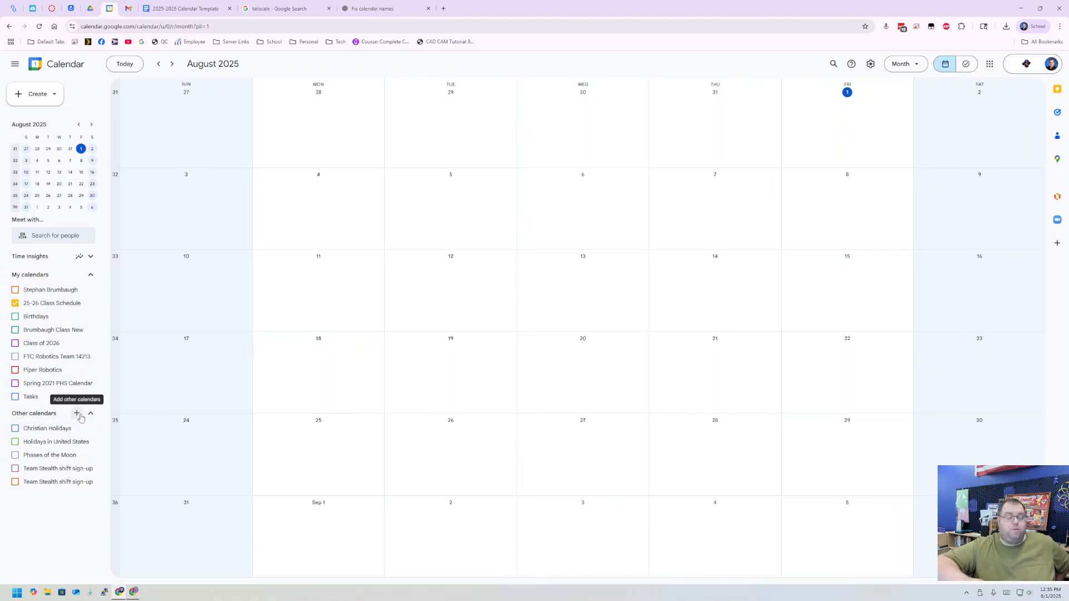
Start a calendar import and choose the Universal_Teacher_Calendar_with_All_Day.ics file from the Downloads folder.
click(78, 414)
click(87, 502)
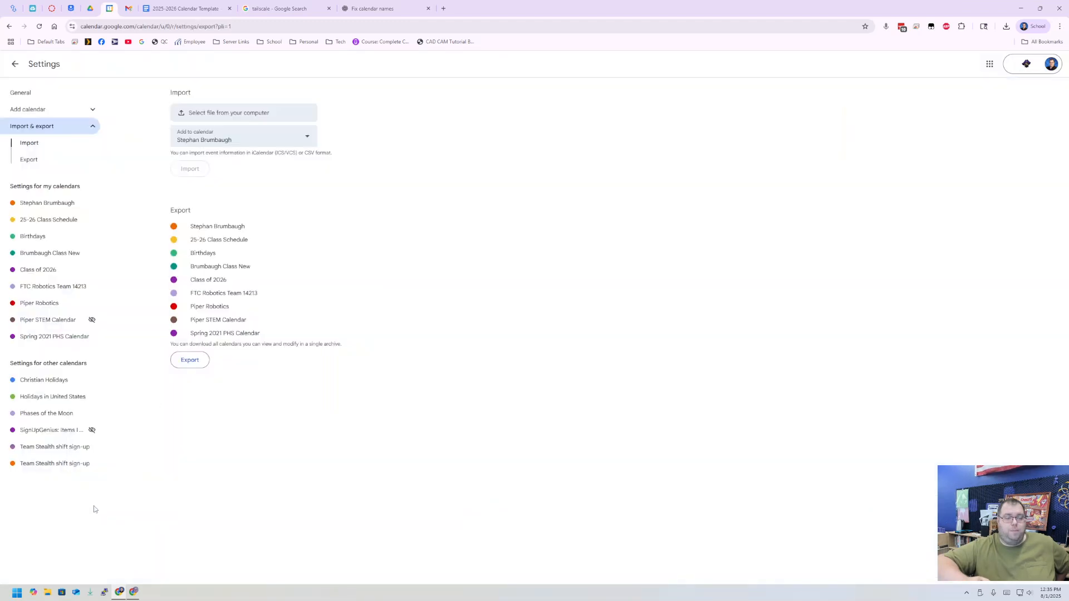
click(225, 113)
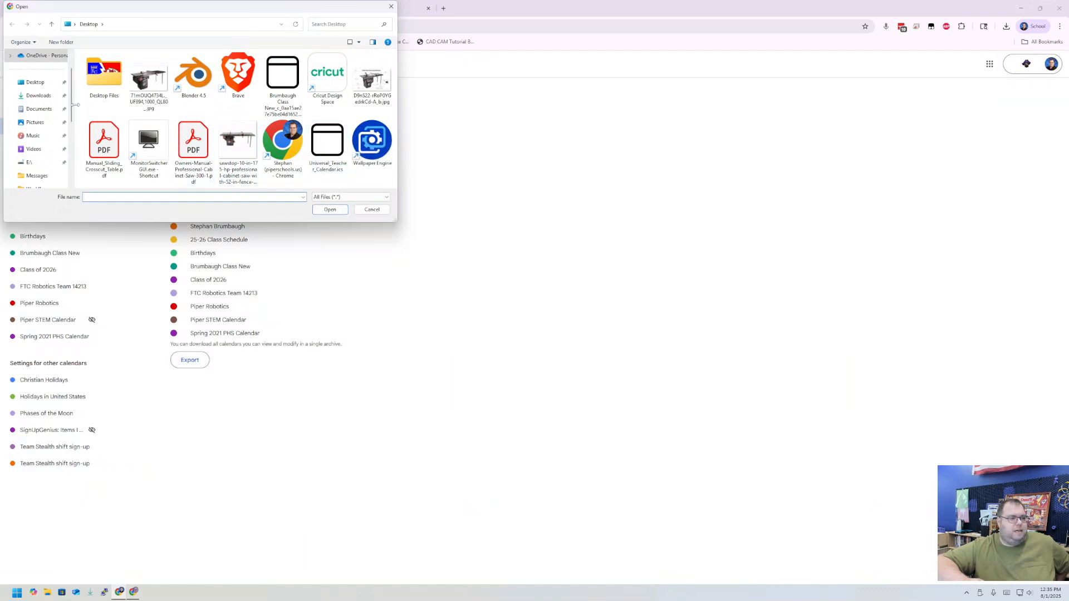
click(45, 97)
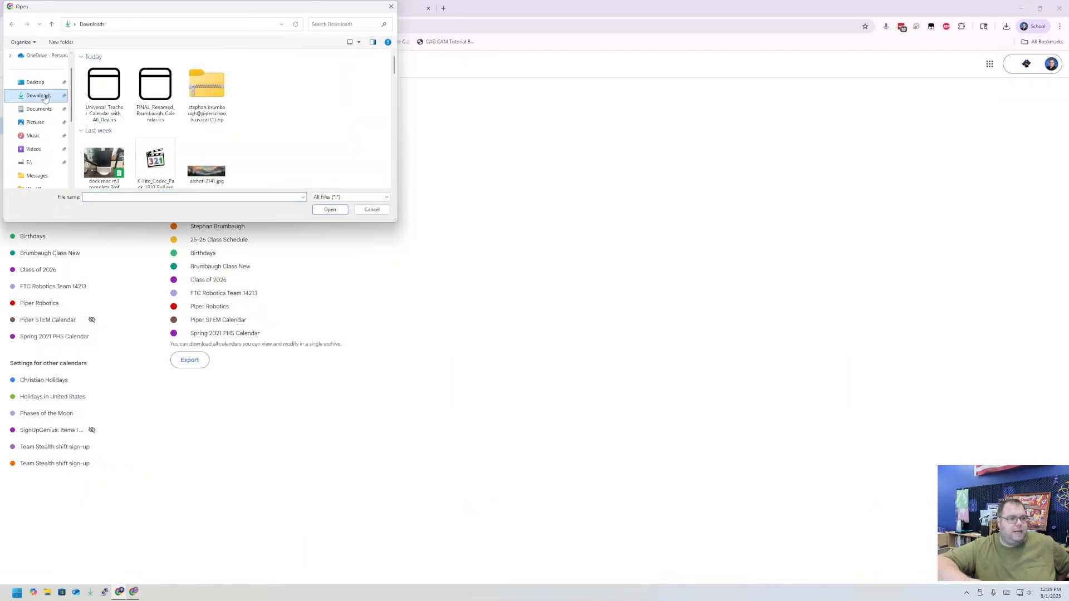
double_click(113, 92)
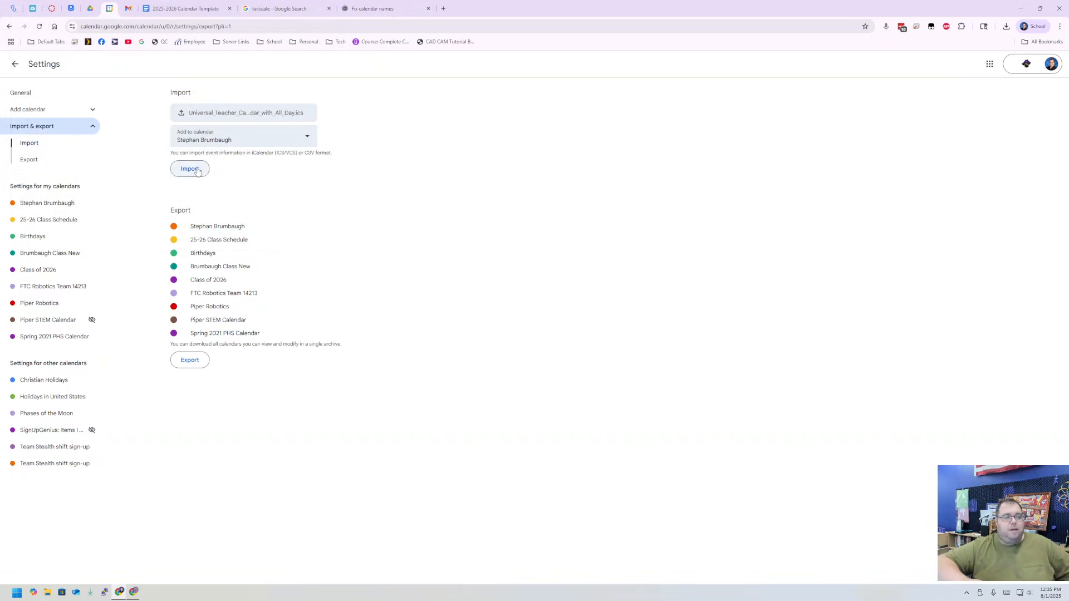
Import the chosen file's events into the 25-26 Class Schedule calendar and return to the month view.
click(264, 143)
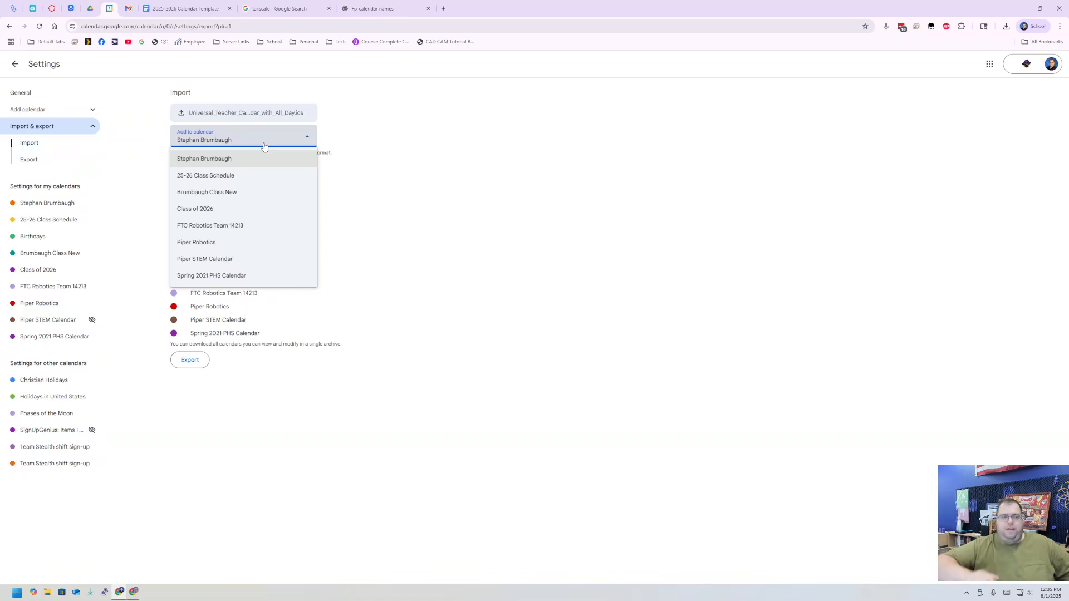
click(260, 174)
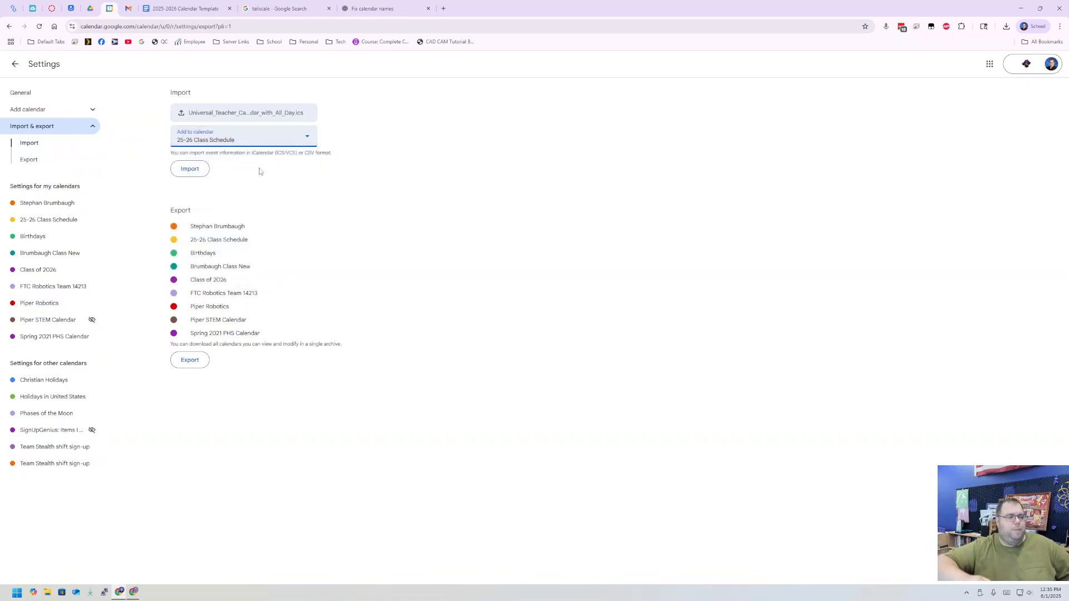
click(200, 169)
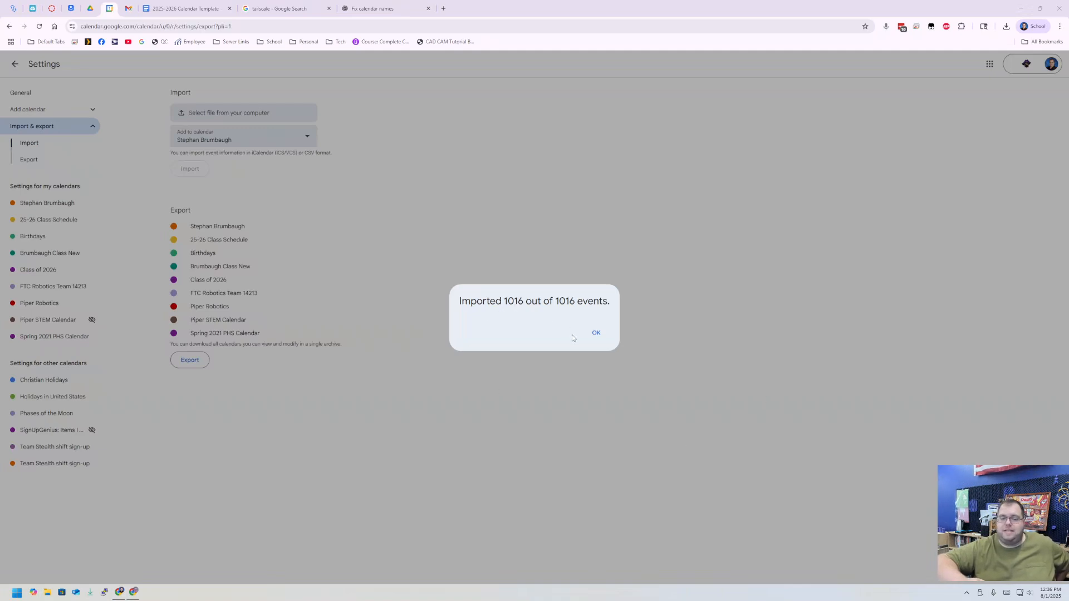
click(594, 333)
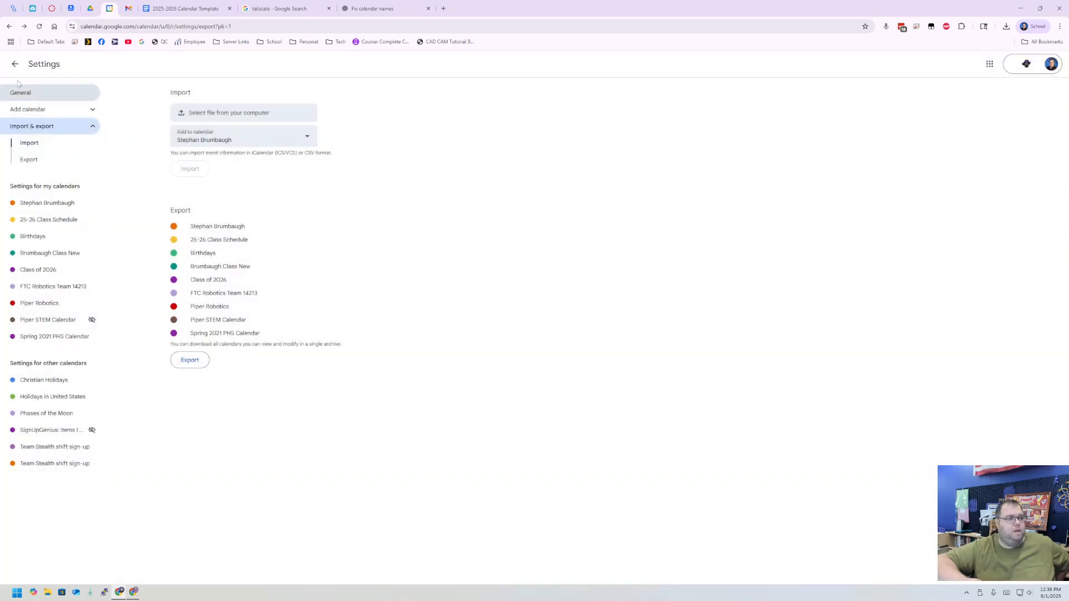
click(15, 63)
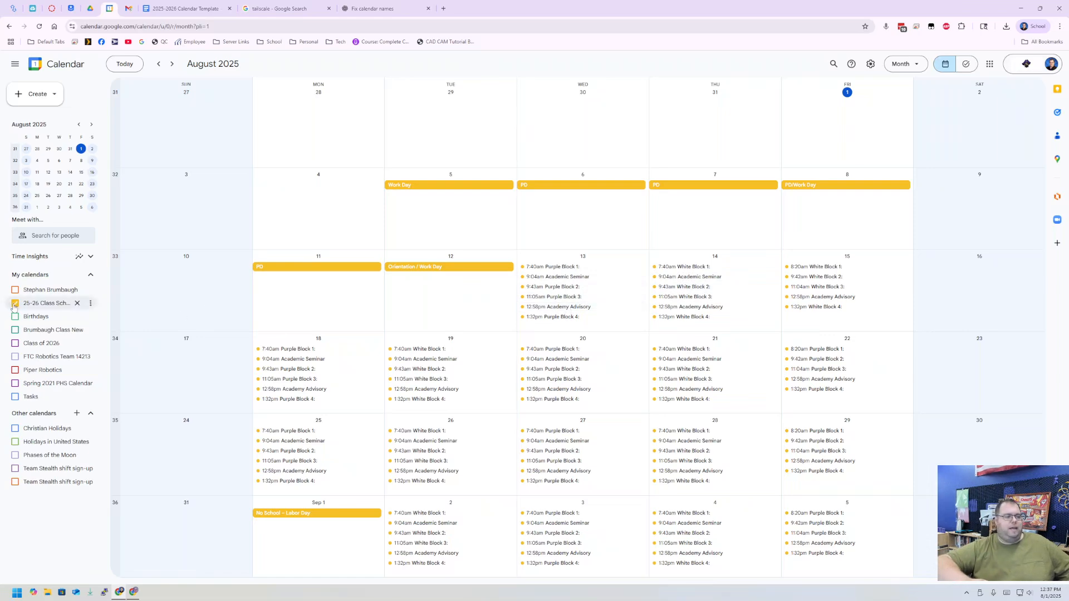
Hide the 25-26 Class Schedule calendar and show the existing class calendar to compare their block names.
click(15, 304)
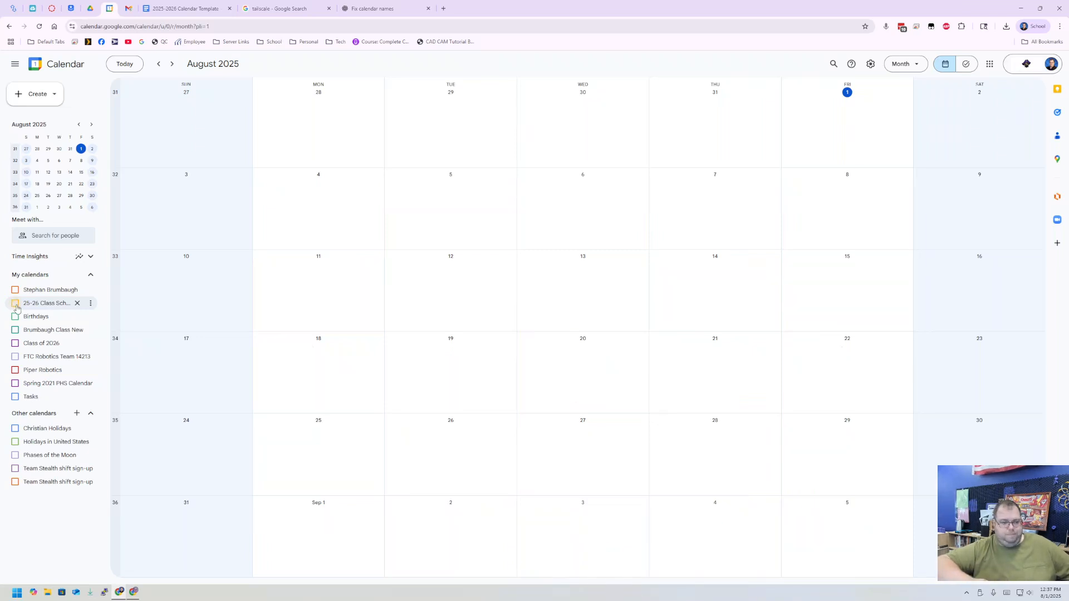
click(15, 303)
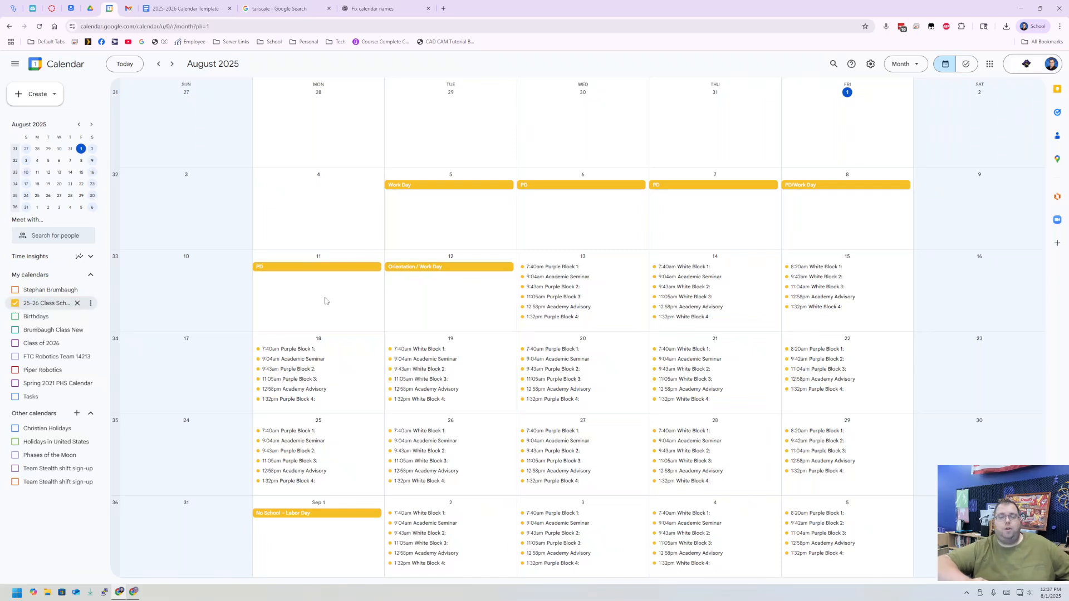
click(15, 302)
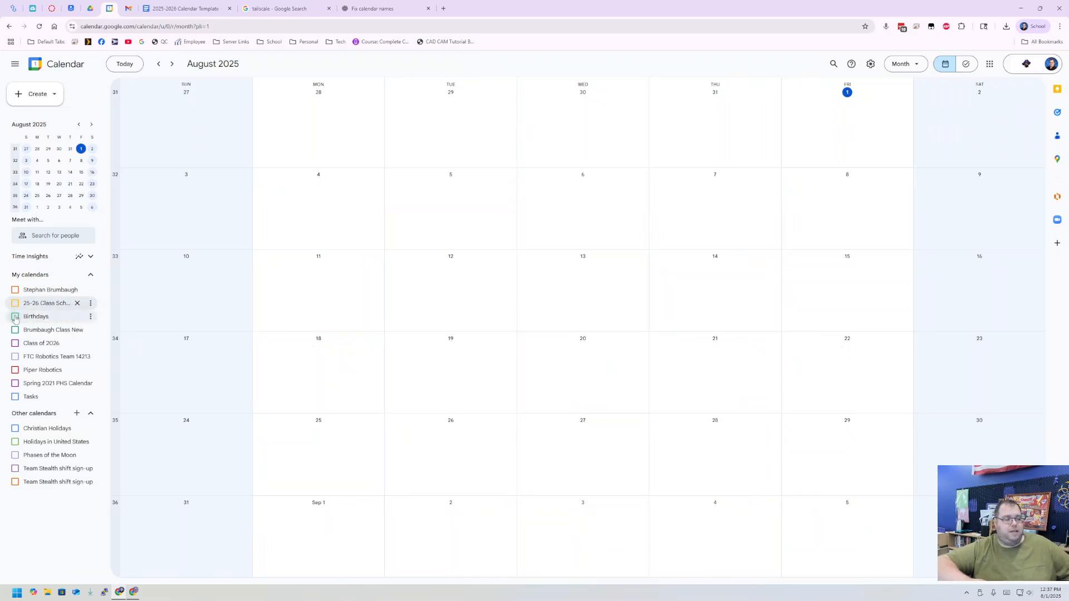
click(15, 331)
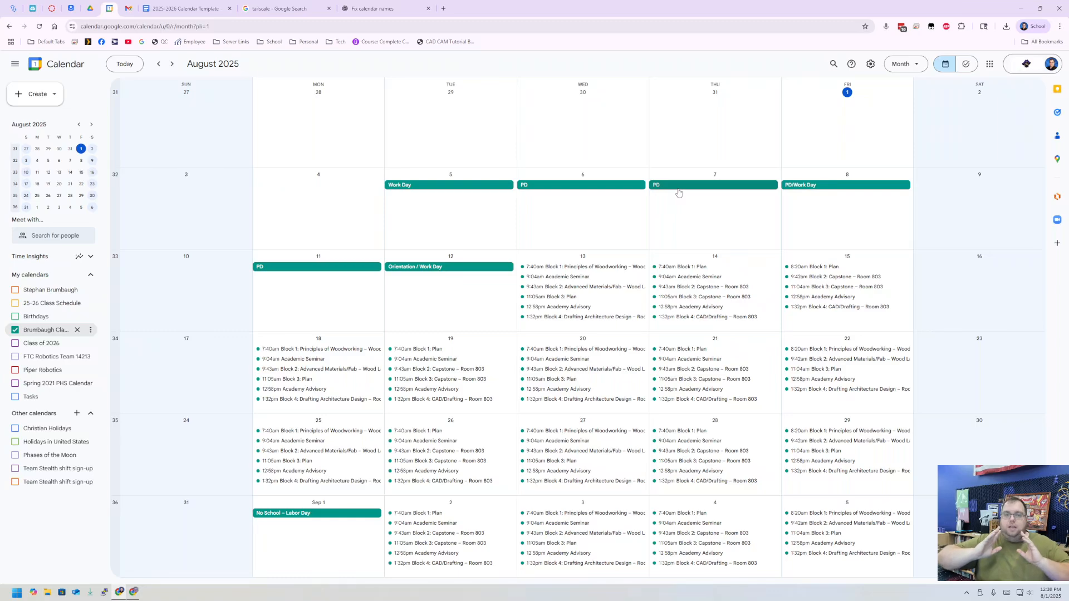
Open the universal teacher calendar file from the desktop in Notepad, fill the screen with it and close the find bar.
click(1023, 8)
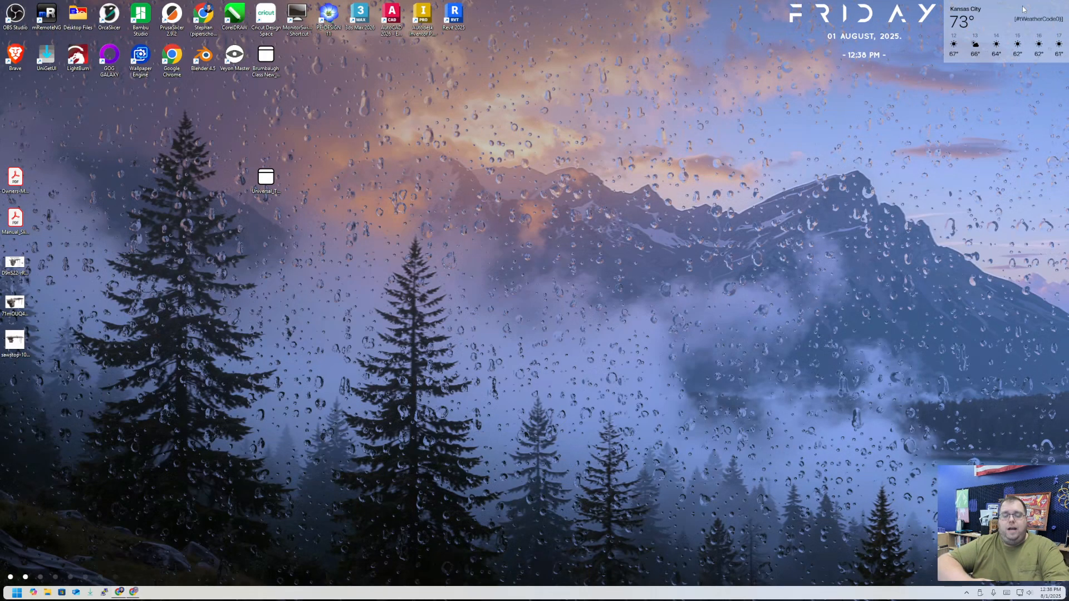
drag(266, 177, 453, 220)
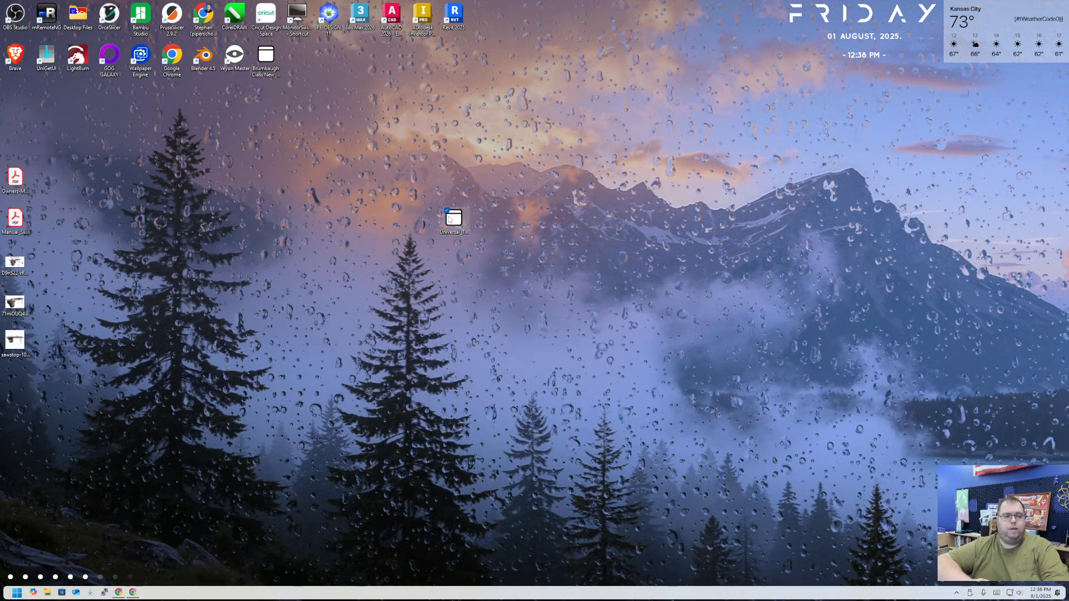
right_click(449, 217)
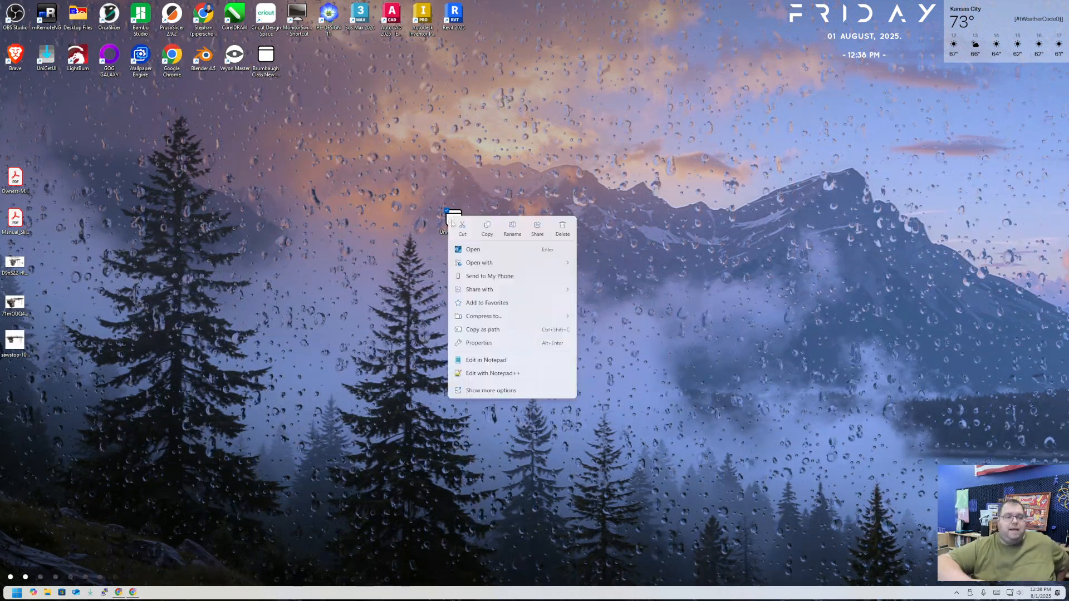
mouse_move(524, 262)
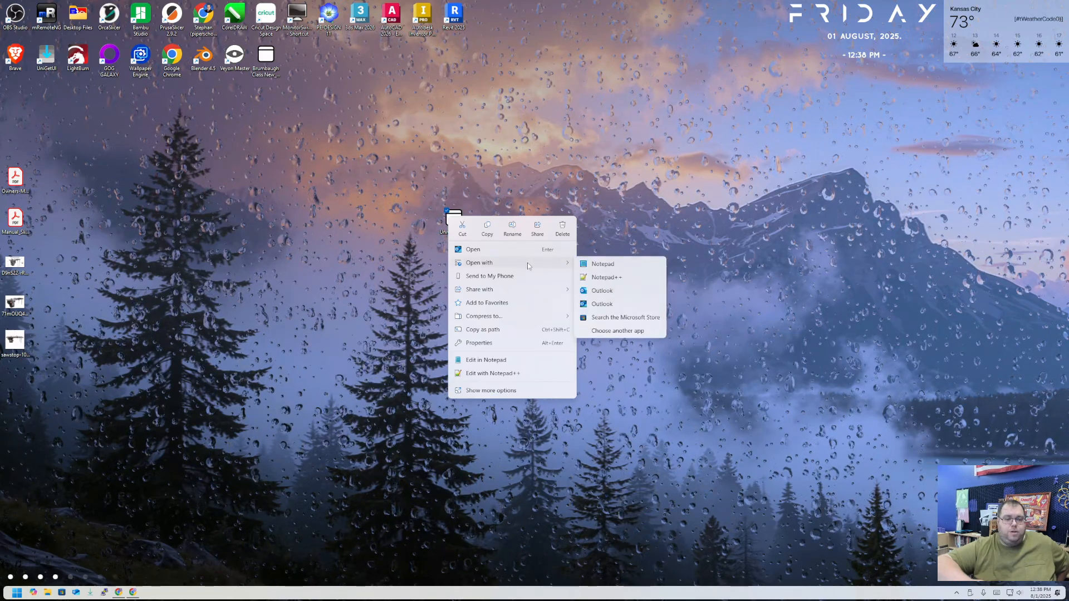
click(633, 264)
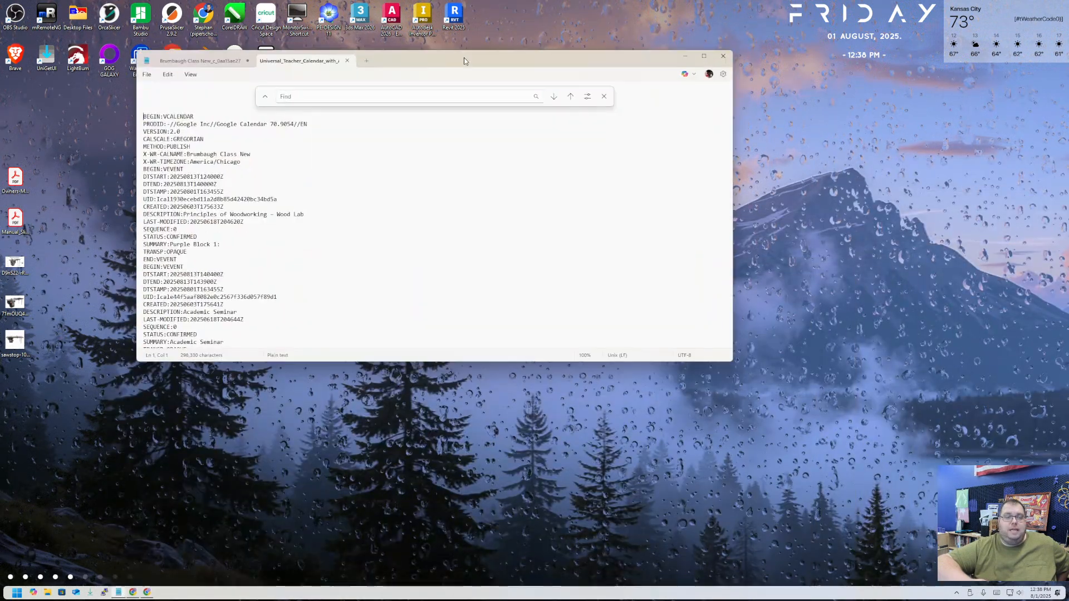
drag(463, 58, 529, 1)
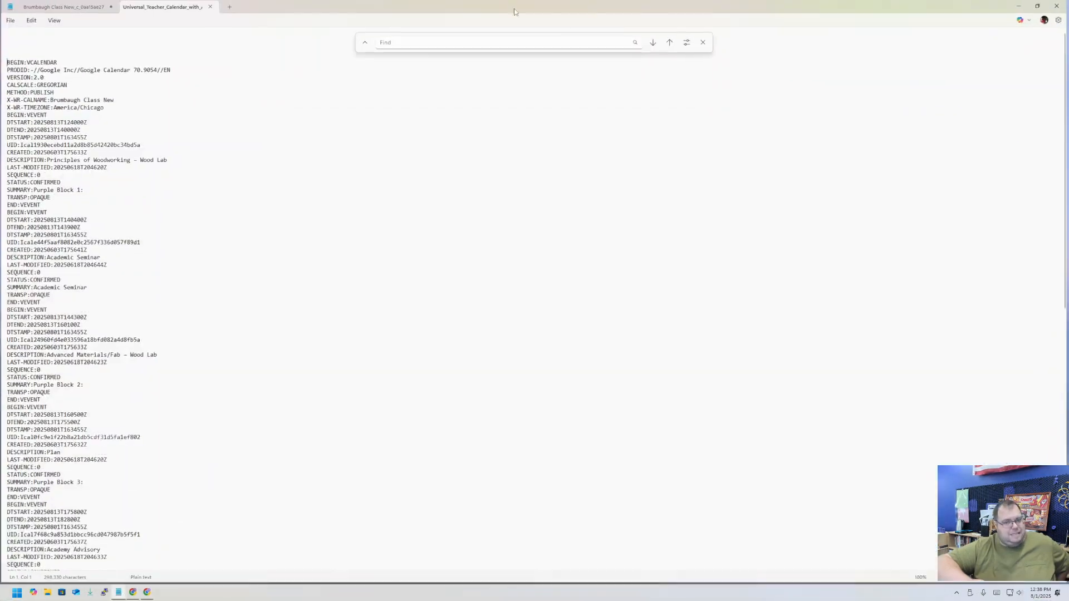
click(705, 44)
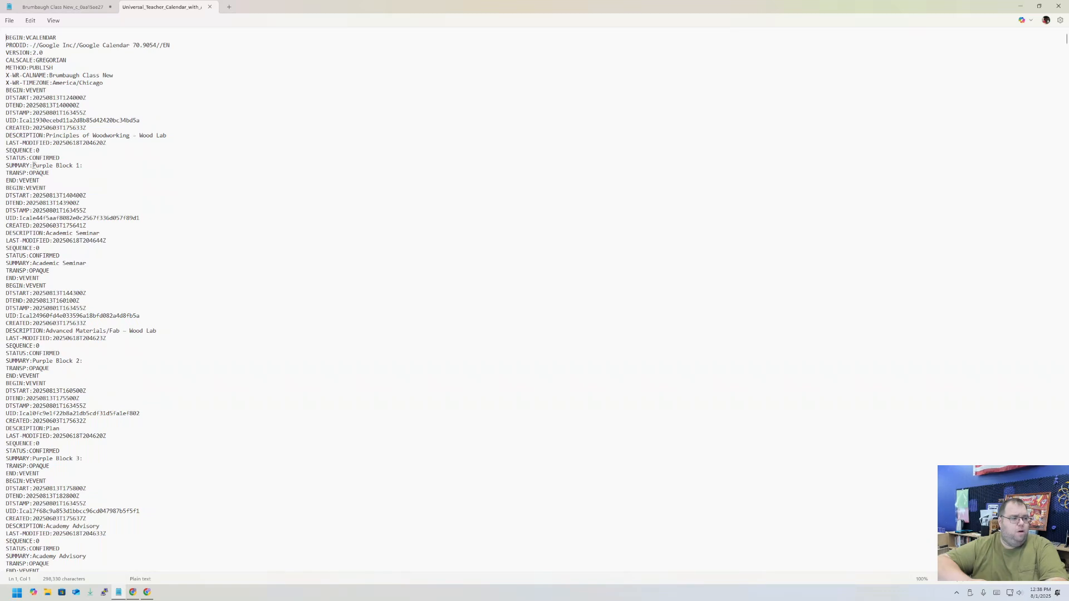
Replace every "Purple Block 1:" in the calendar file with "Purple Block 1: Woodworking".
drag(33, 165, 83, 166)
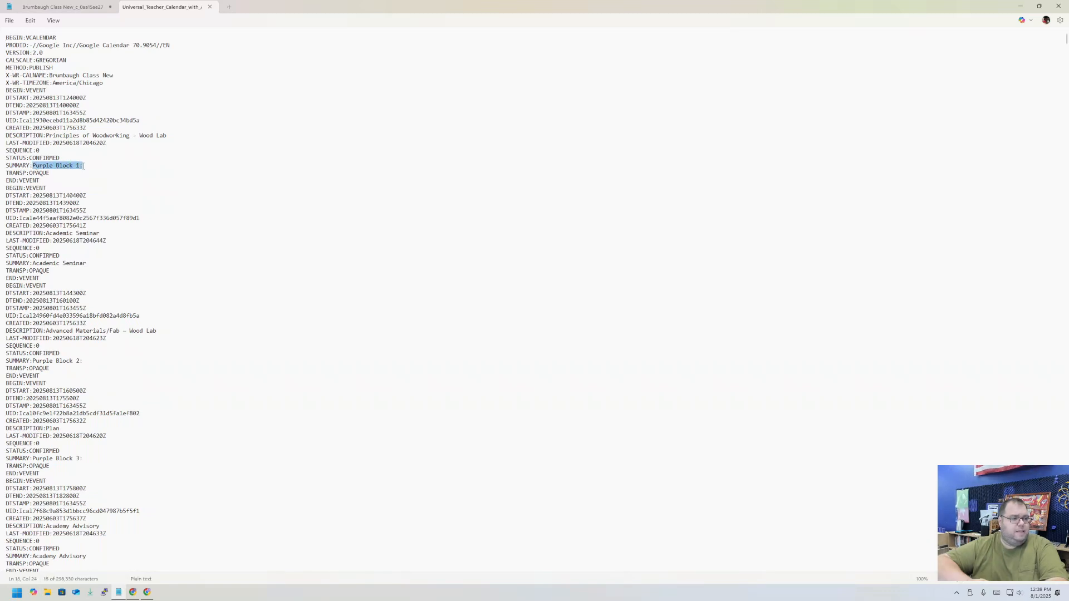
right_click(83, 168)
click(102, 209)
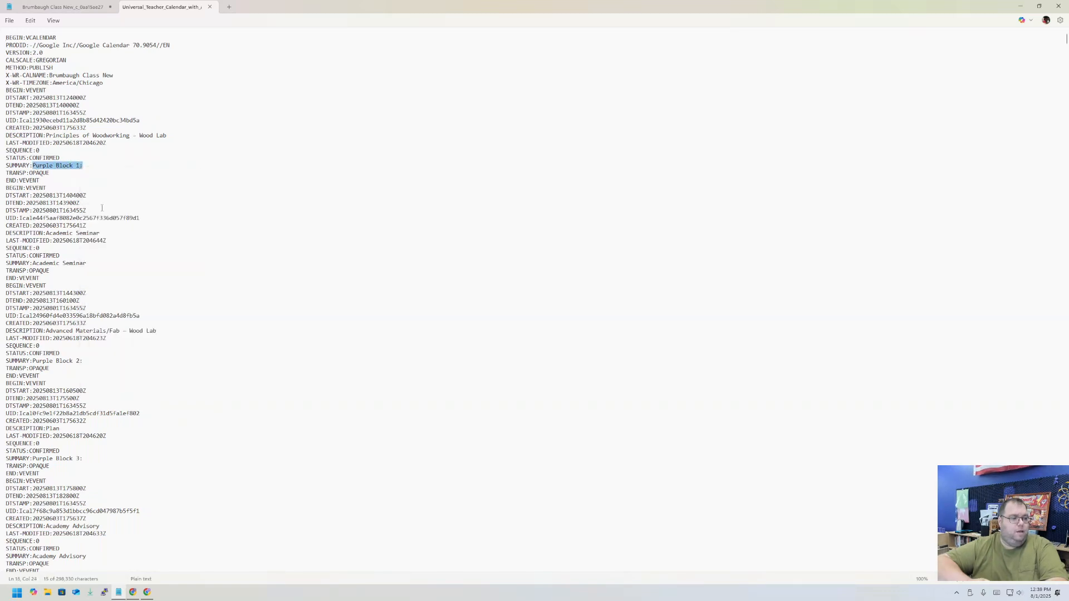
click(31, 24)
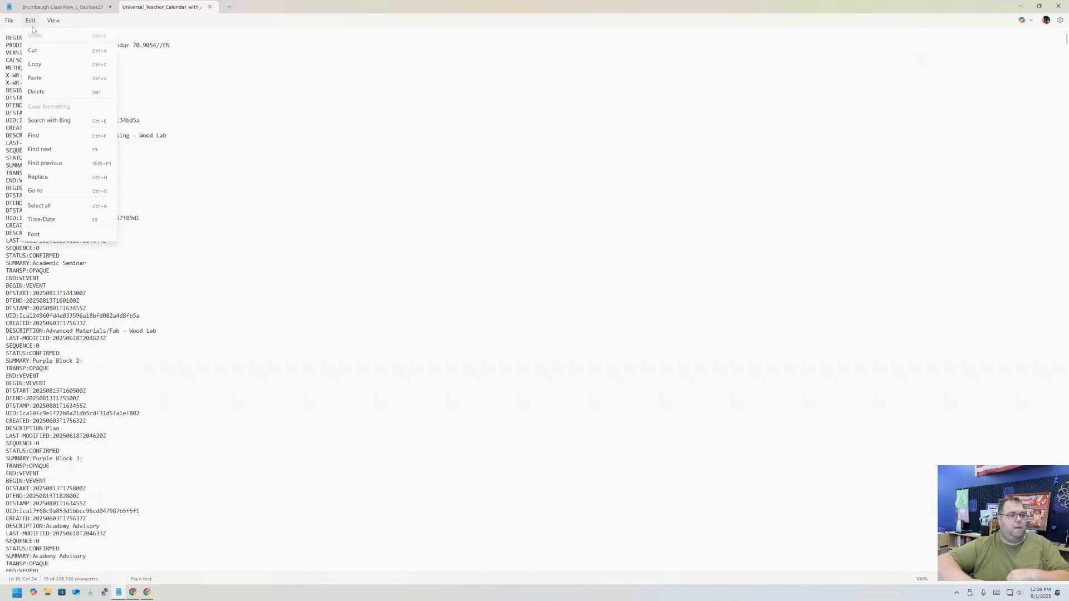
click(58, 178)
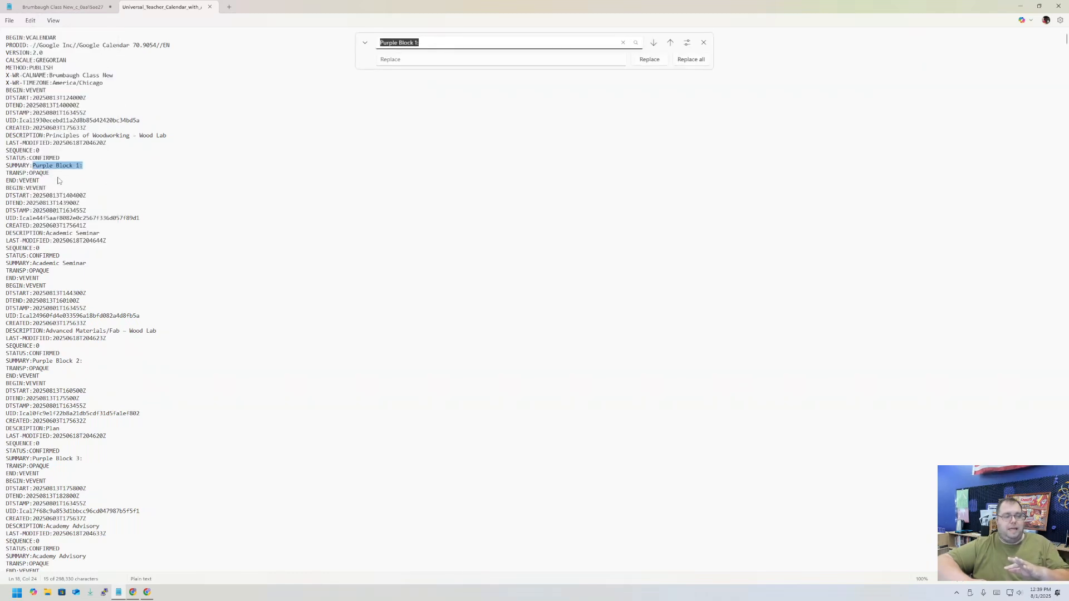
click(583, 61)
right_click(582, 62)
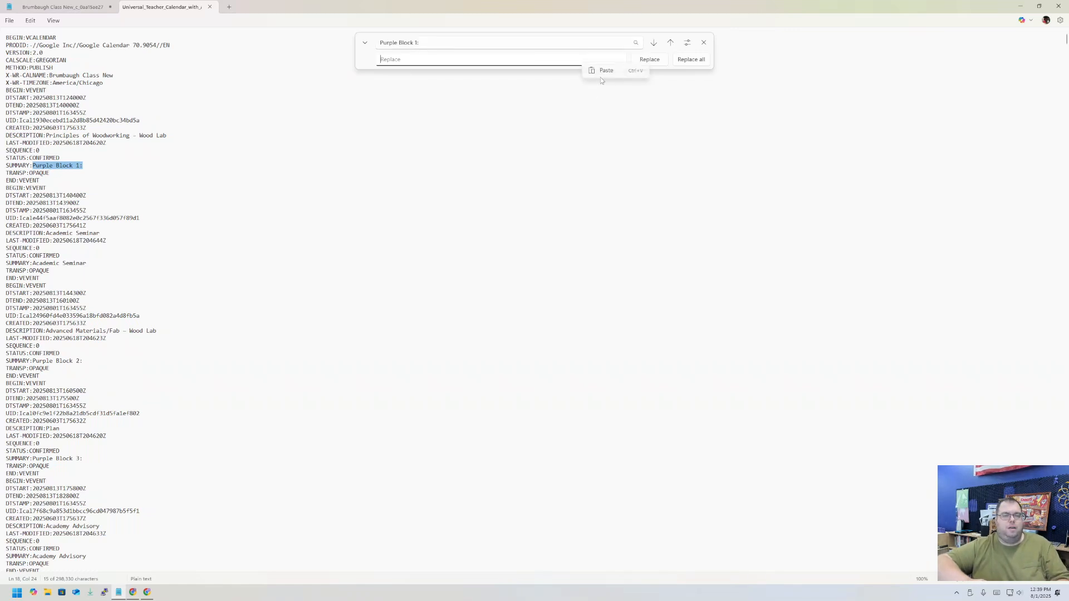
click(605, 71)
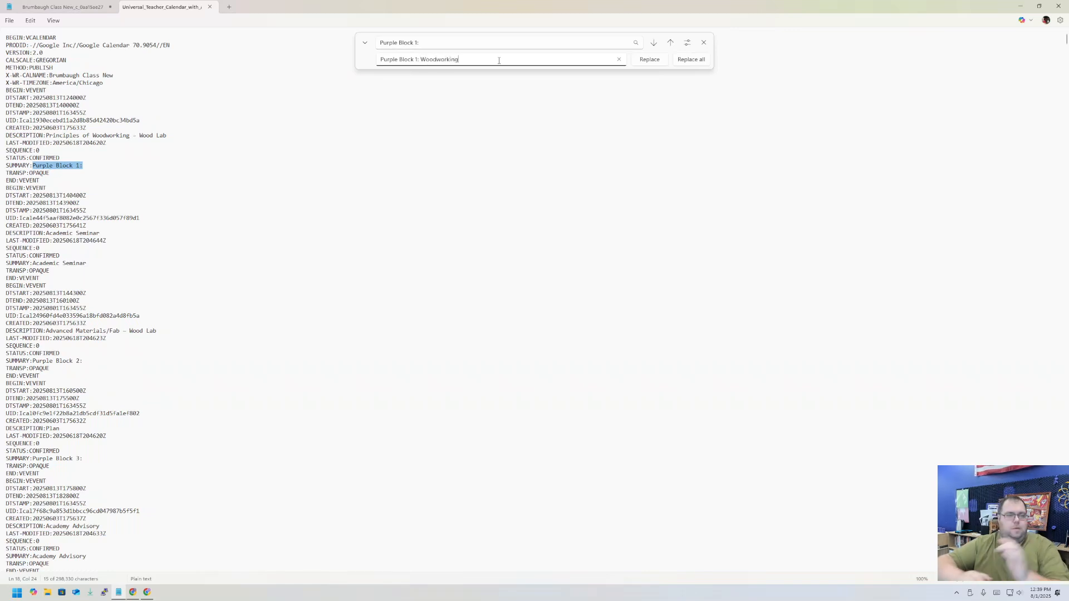
click(690, 60)
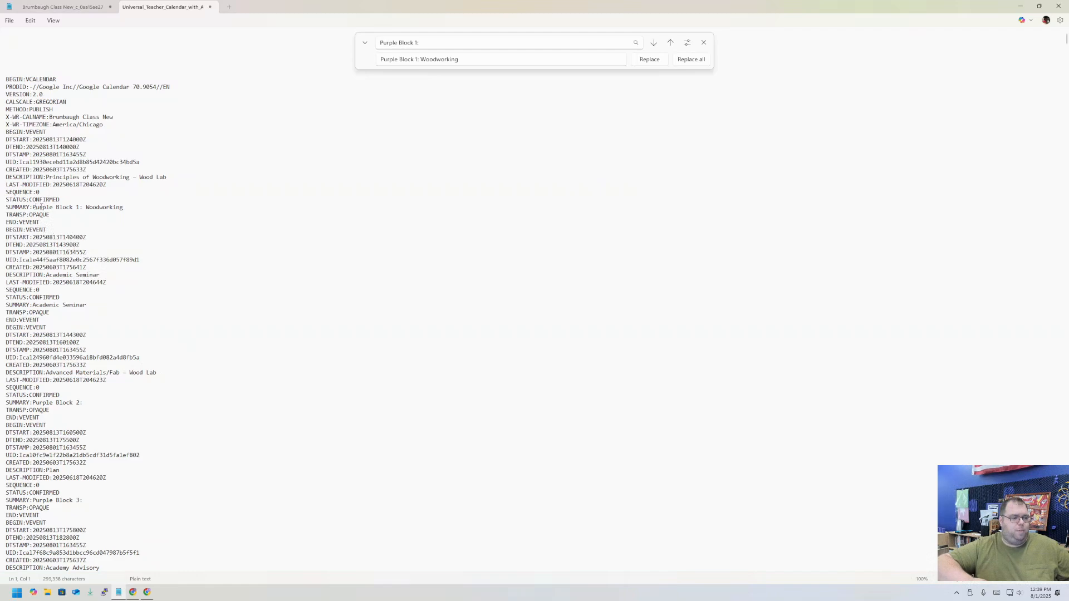
Look through the calendar file for the summary lines of the other Purple and White blocks.
scroll(98, 210, down, 20)
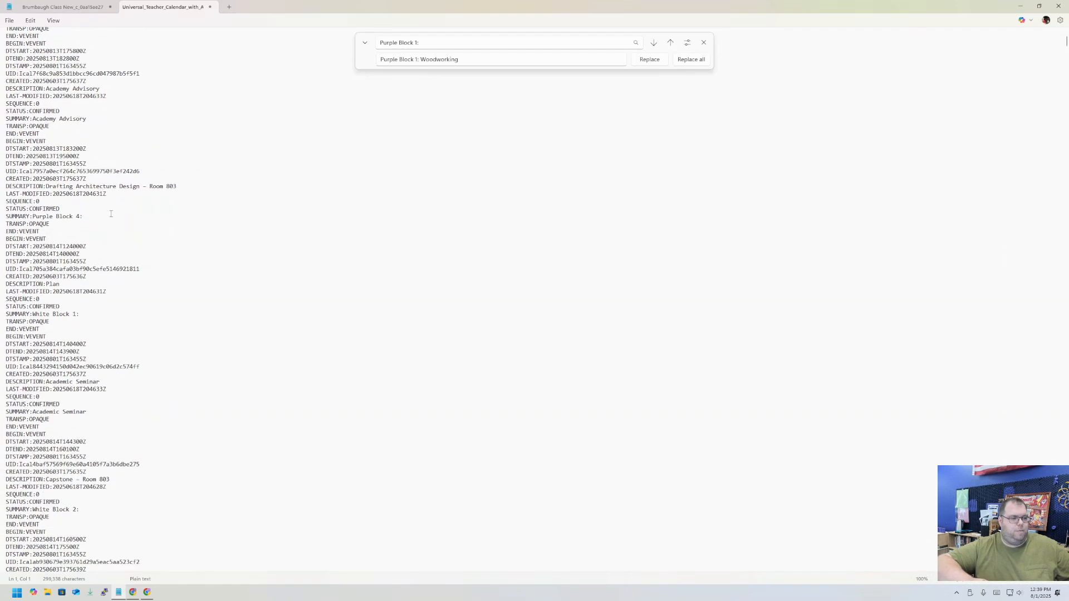
scroll(83, 313, down, 19)
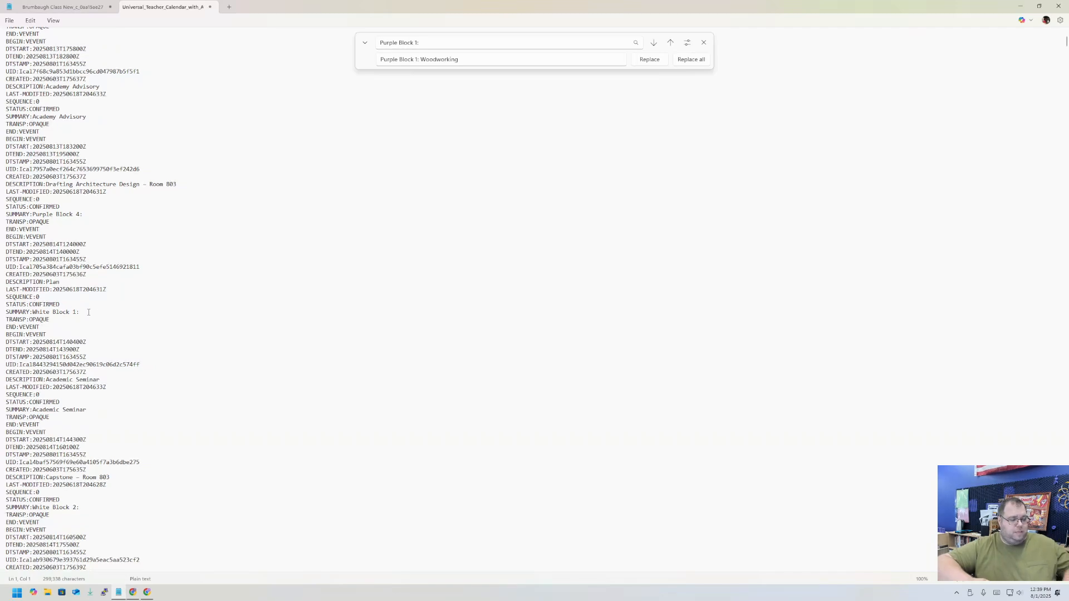
scroll(89, 334, down, 7)
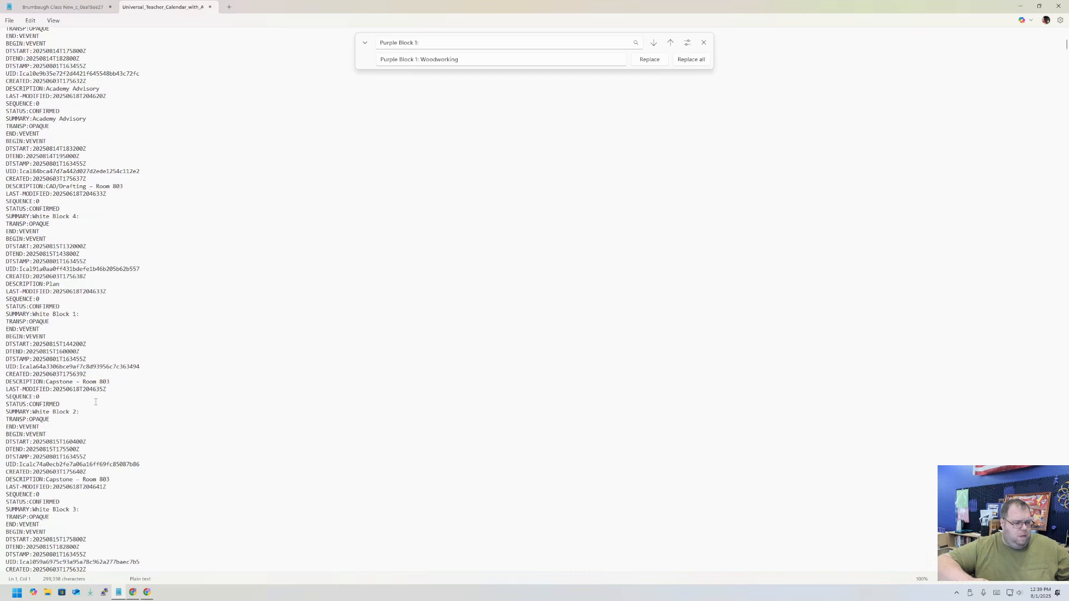
Check the August 18 Purple Block 1 summary line further down the calendar file for the Woodworking name.
scroll(95, 402, down, 17)
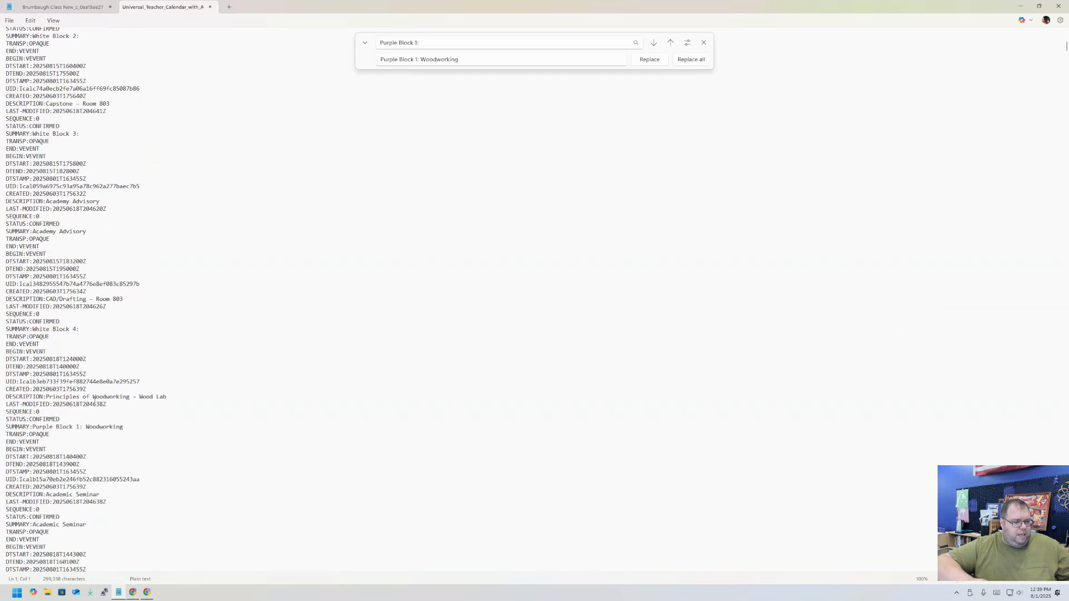
scroll(94, 401, down, 6)
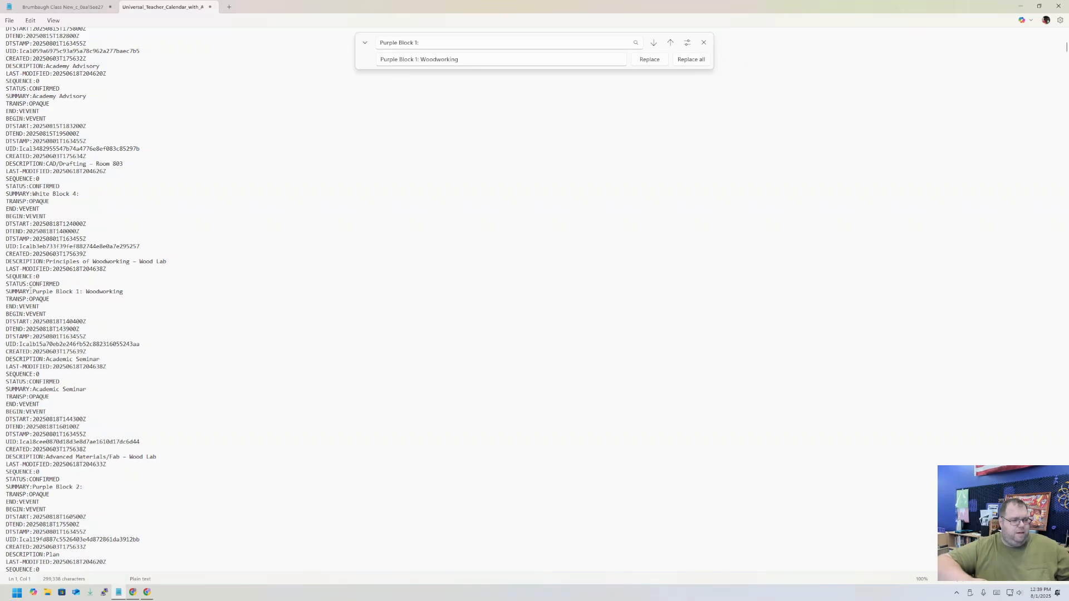
drag(31, 291, 132, 292)
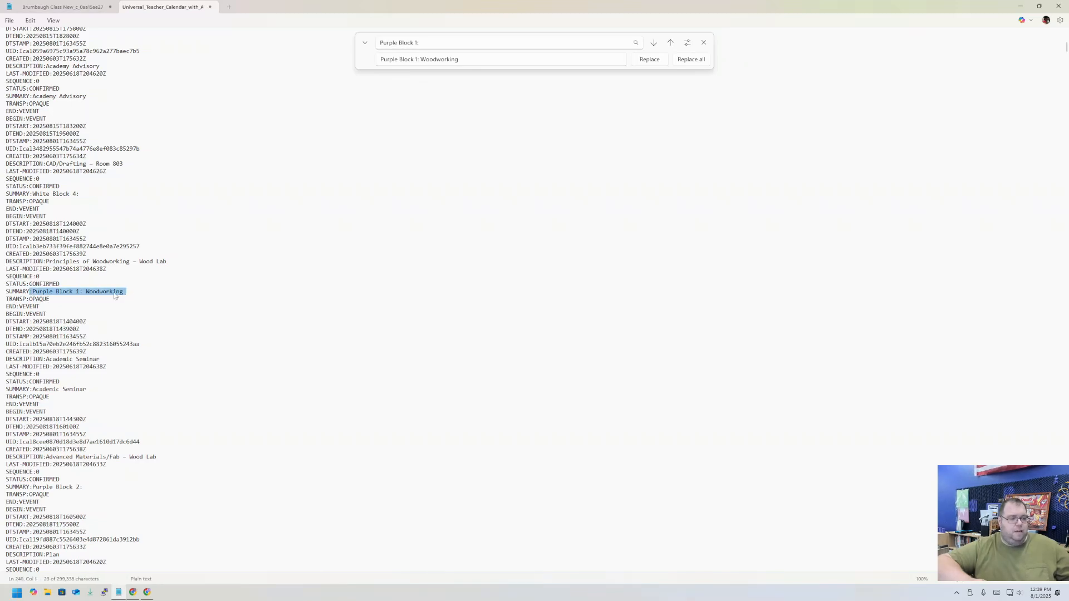
scroll(114, 292, up, 20)
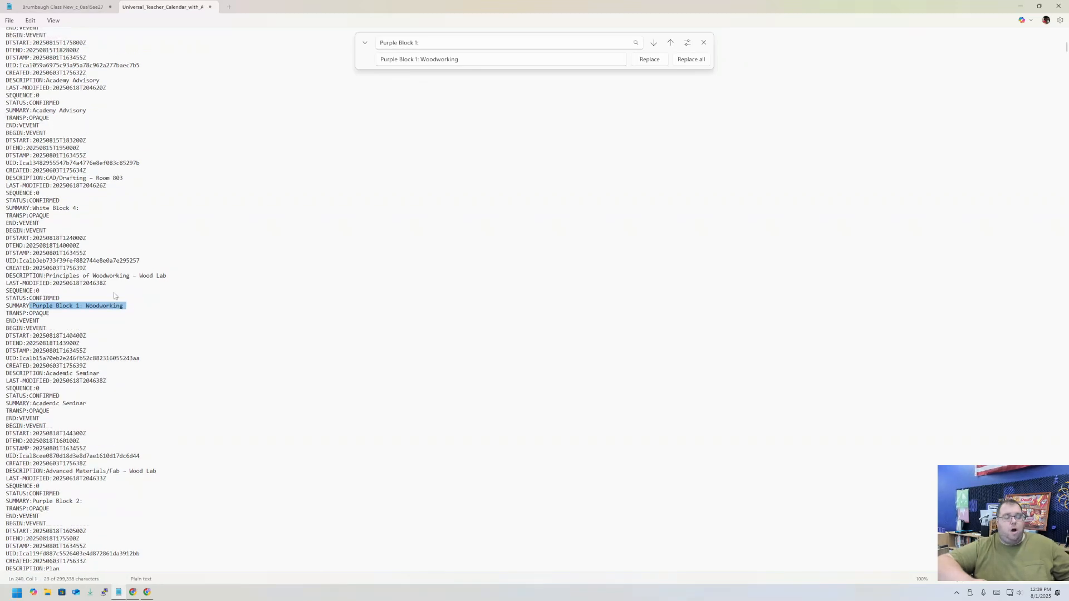
Replace every "Purple Block 2:" in the calendar file with "Purple Block 2: Adv. Materials" and close the find bar.
click(415, 43)
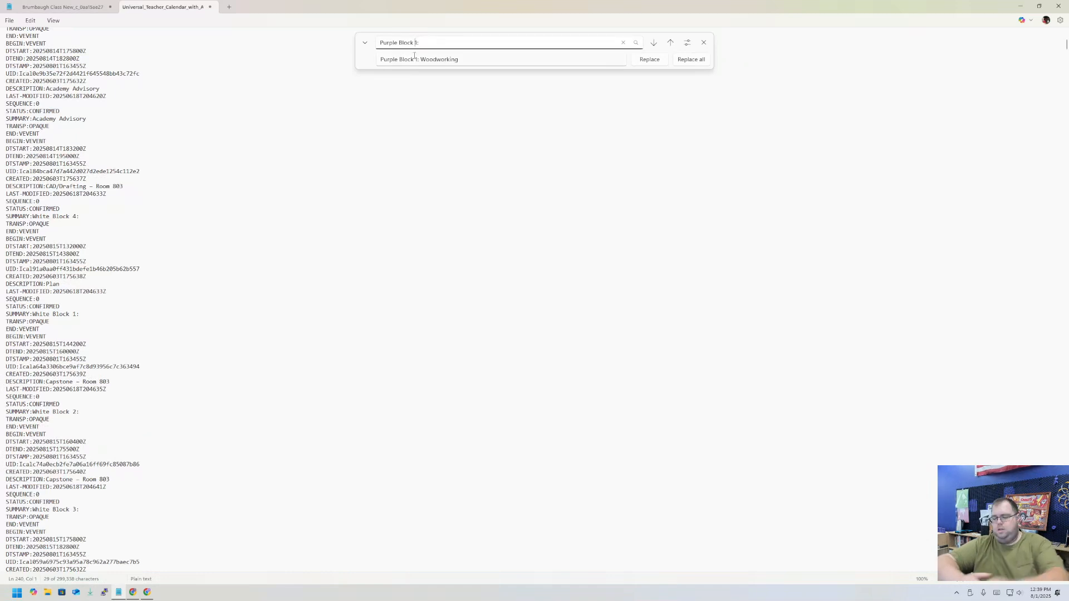
click(416, 59)
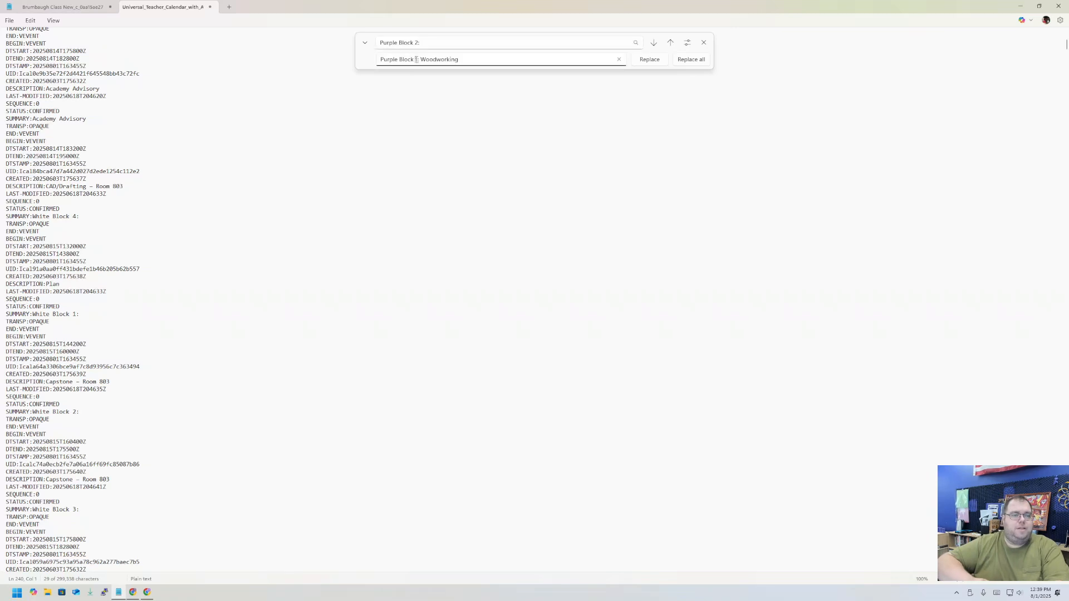
key(Delete)
text(2)
key(Delete)
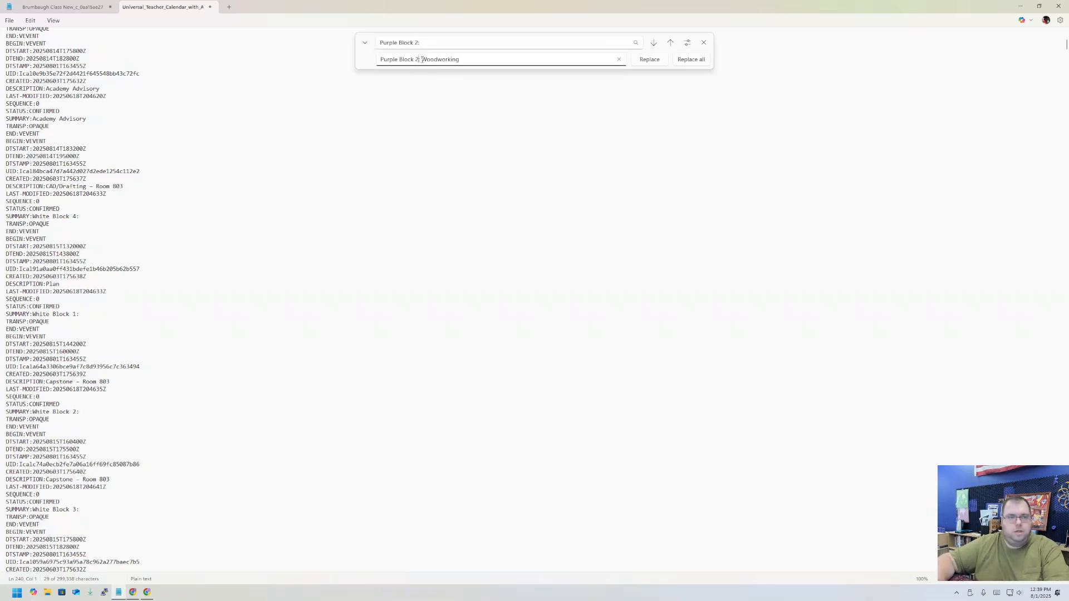
drag(422, 59, 557, 60)
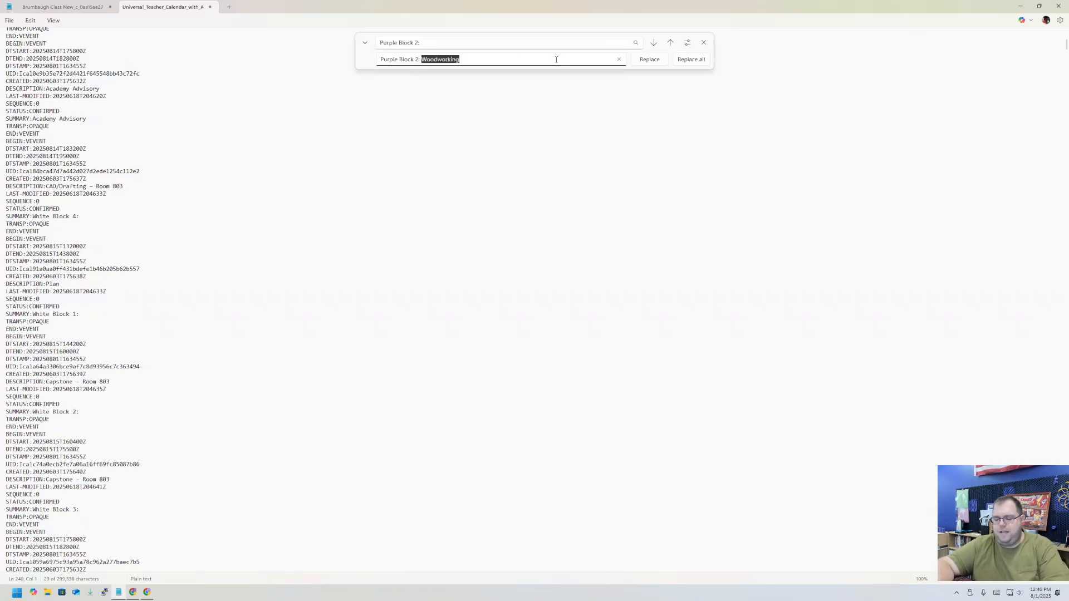
text(Adv. Materials)
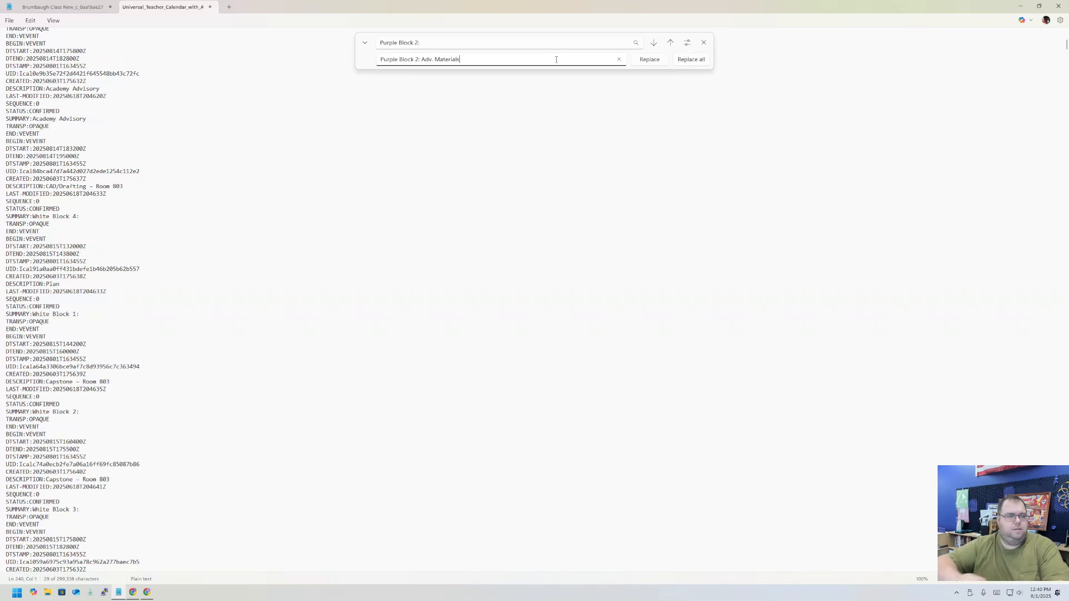
click(693, 61)
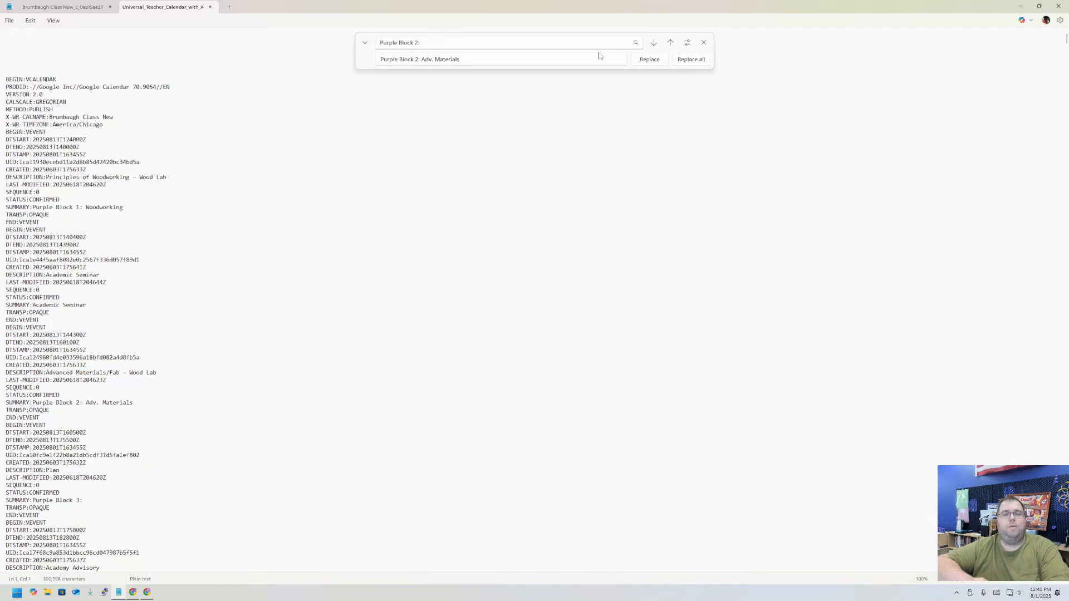
click(704, 43)
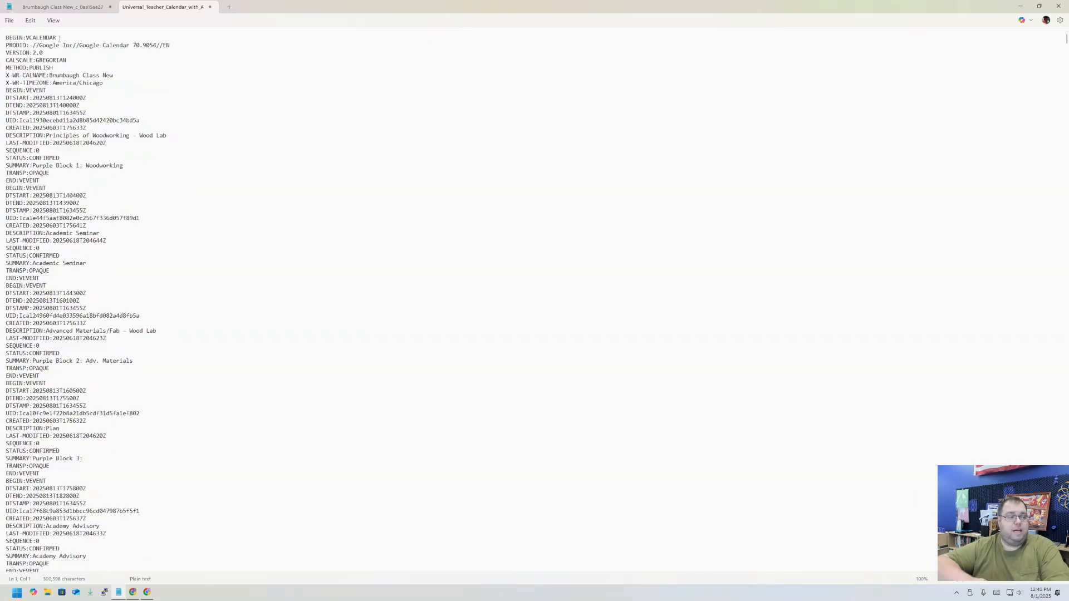
Save the edited universal teacher calendar file and close the Notepad window.
click(9, 21)
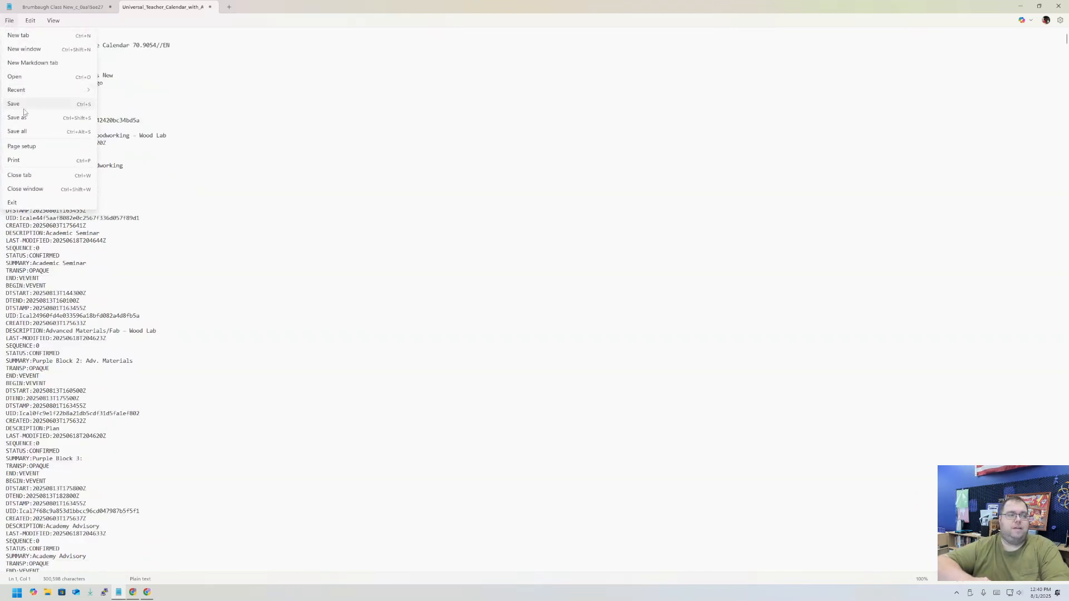
click(25, 103)
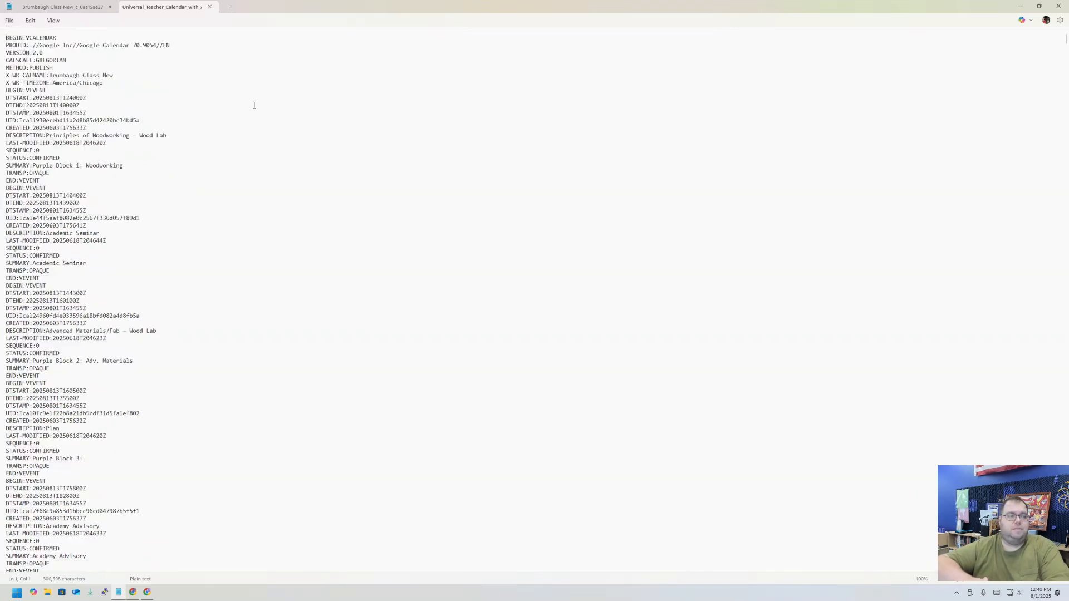
click(1059, 6)
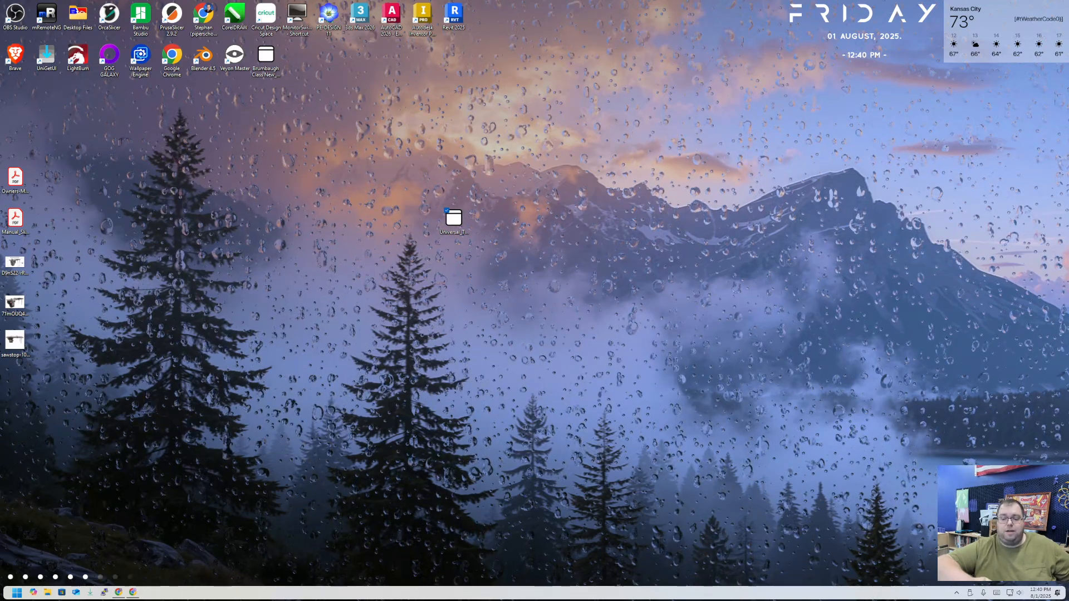
Place a taller Zoho Toolkit ICS file browser window beside the desktop file and load Universal_Teacher_Calendar_with_All_Day.ics into it.
drag(1068, 237, 602, 70)
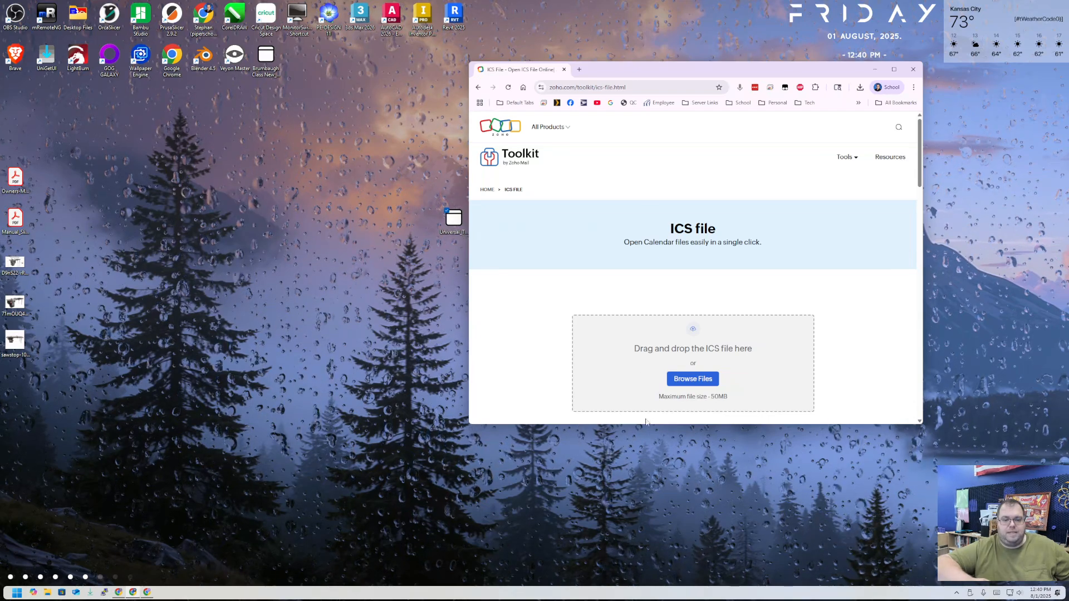
drag(635, 424, 635, 555)
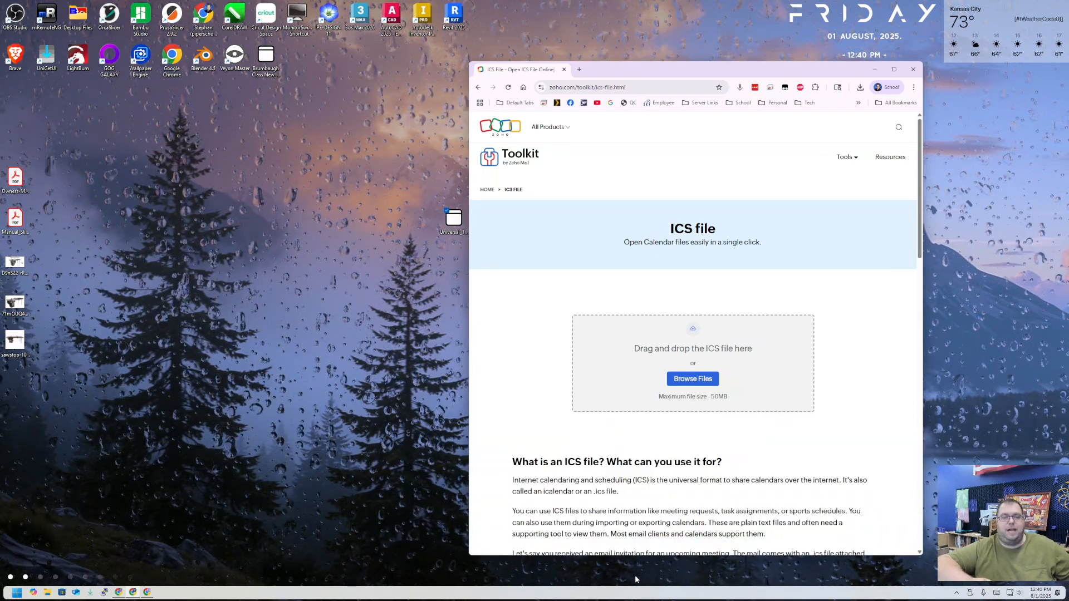
scroll(678, 394, down, 2)
scroll(678, 394, down, 1)
scroll(624, 201, up, 1)
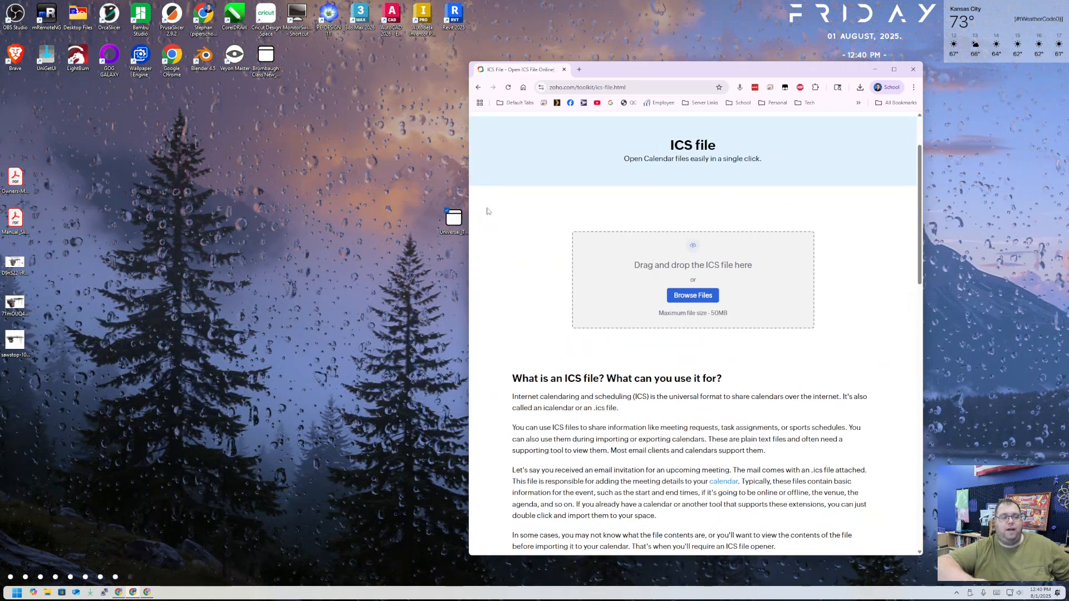
drag(458, 227, 693, 295)
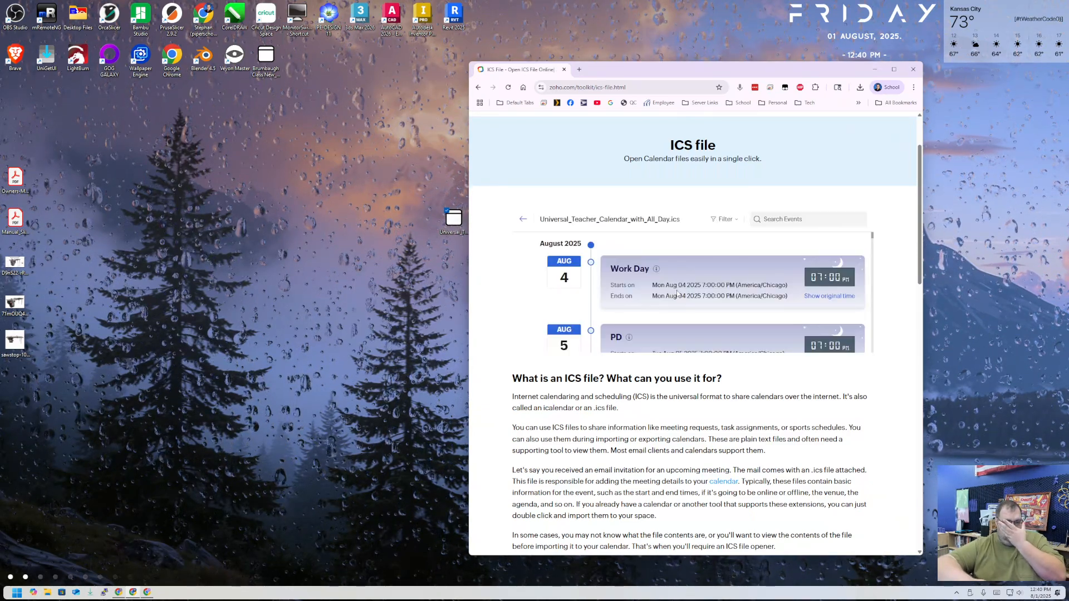
Look through the August 2025 events in the ICS viewer to check the Purple and White block names.
scroll(715, 303, down, 2)
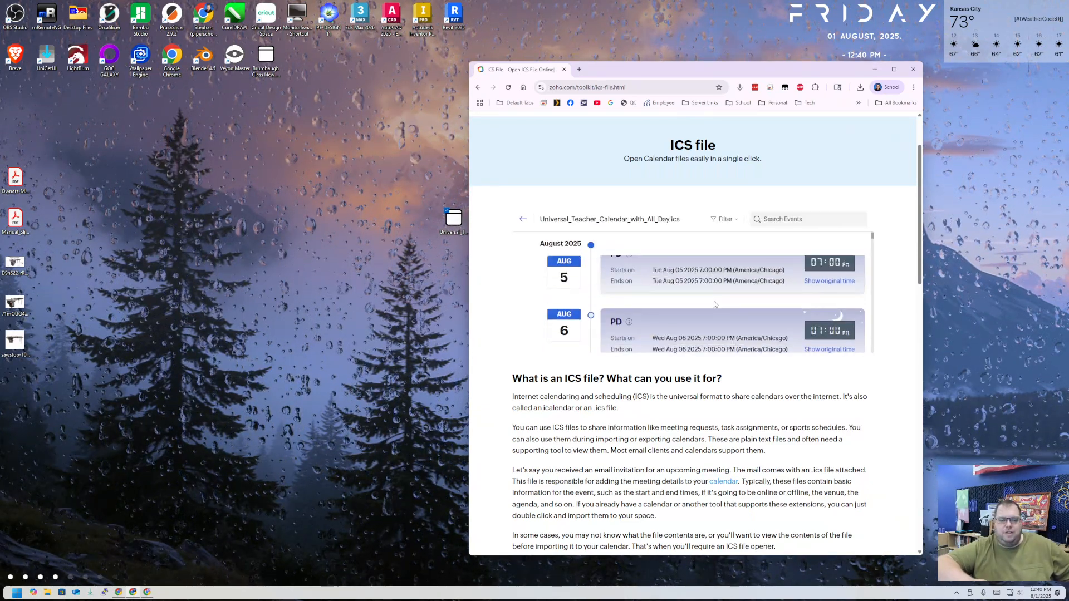
scroll(712, 302, up, 2)
scroll(710, 301, down, 10)
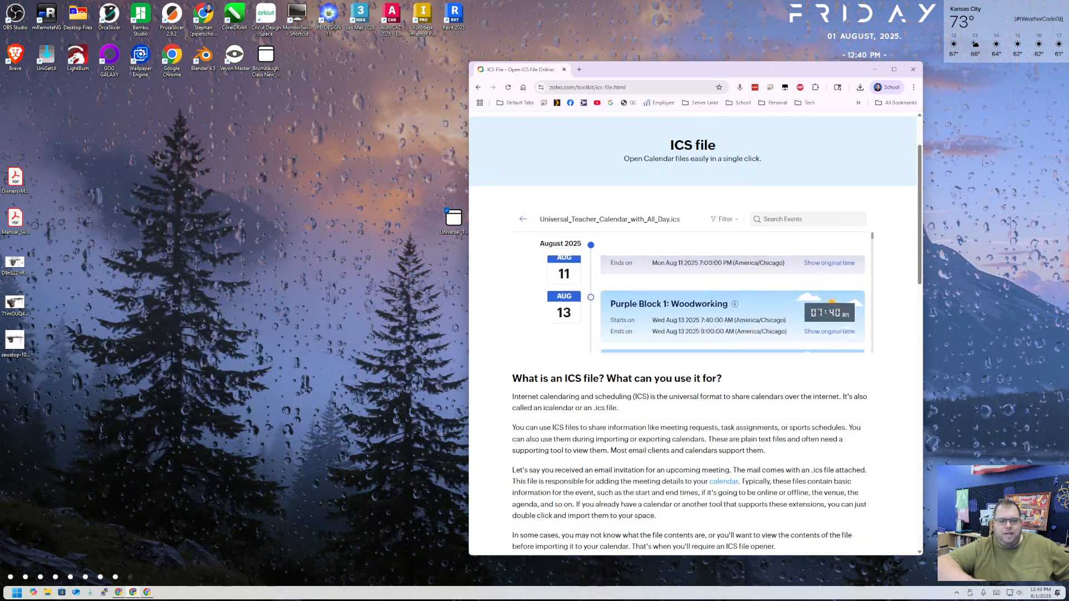
scroll(711, 301, up, 2)
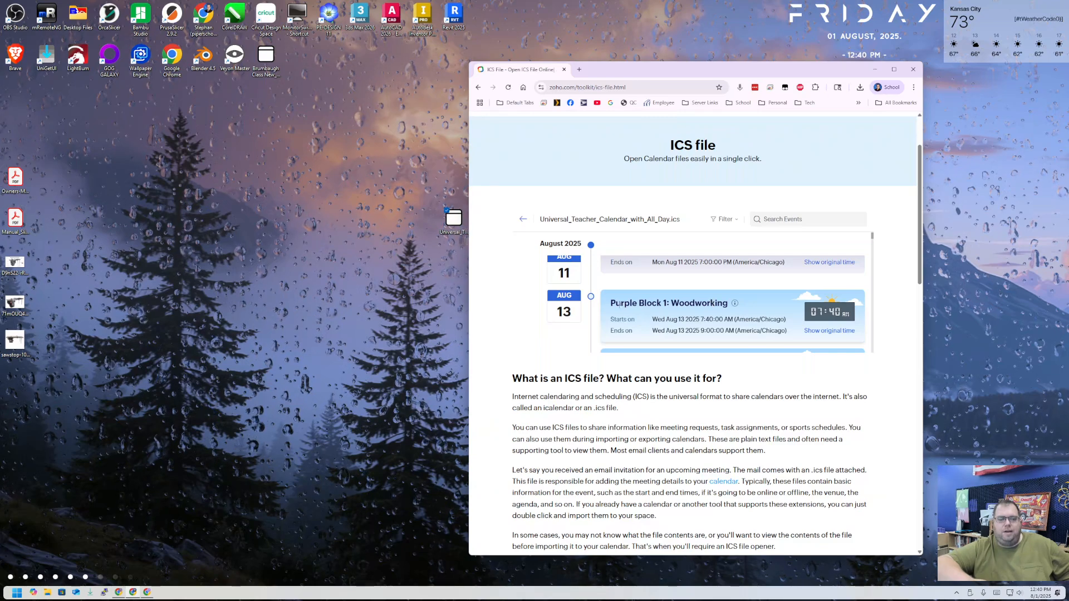
scroll(644, 303, down, 3)
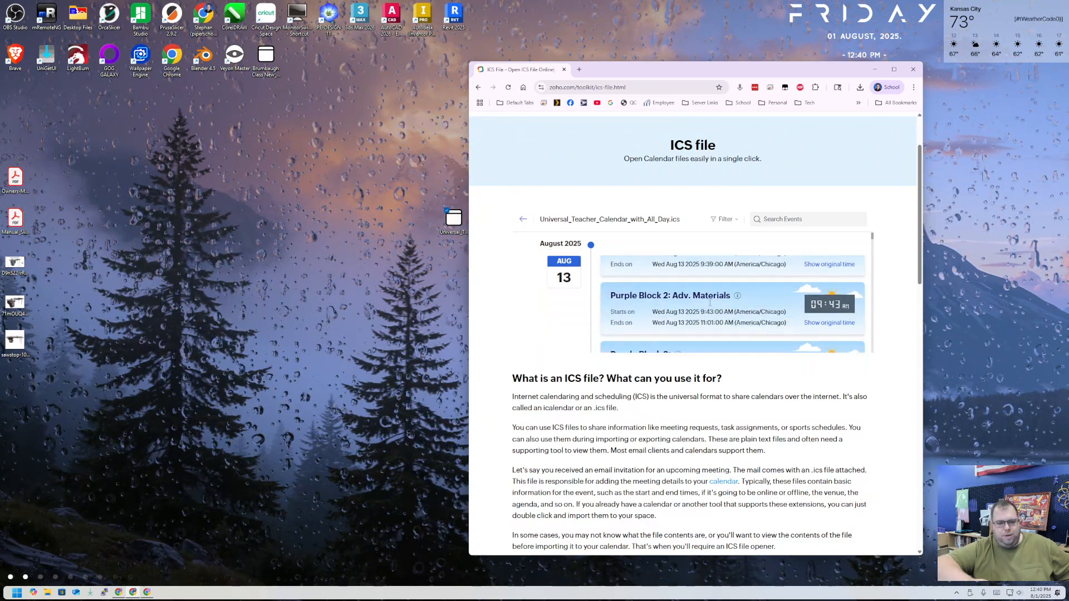
scroll(684, 300, down, 3)
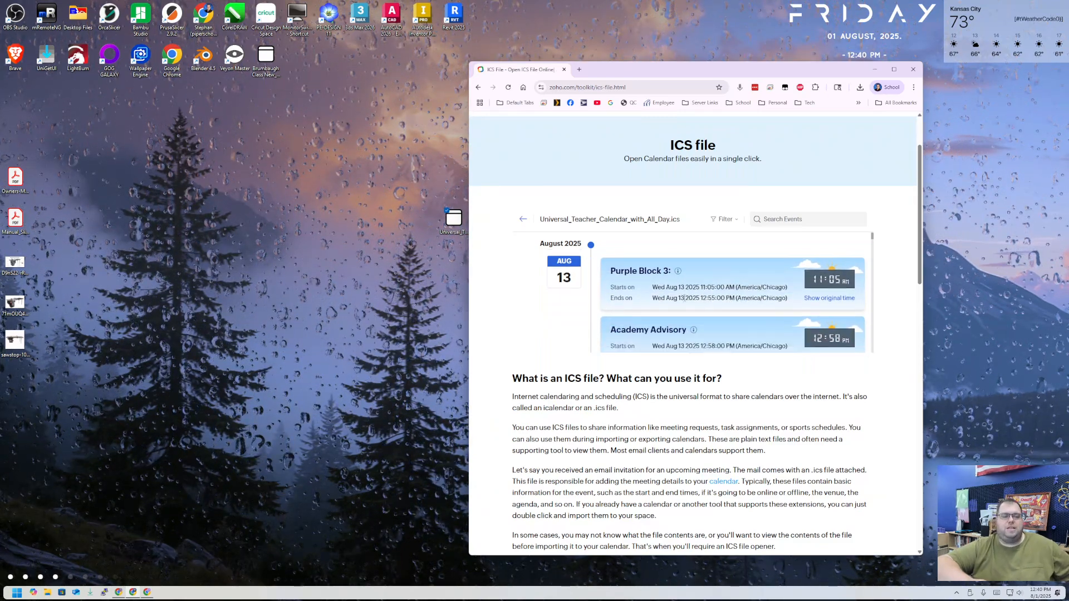
scroll(685, 299, down, 4)
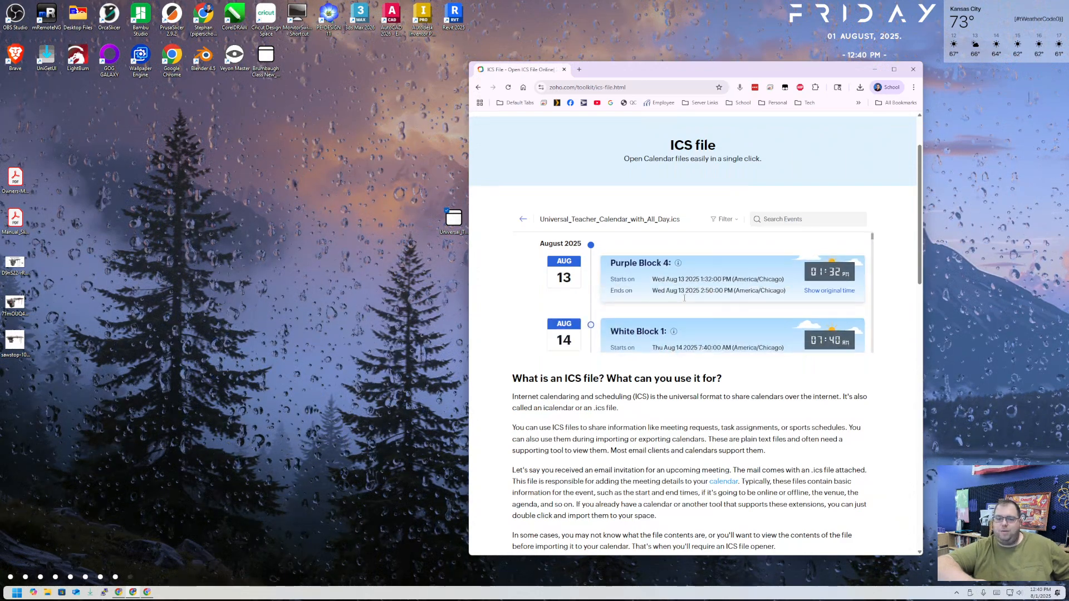
scroll(685, 300, down, 5)
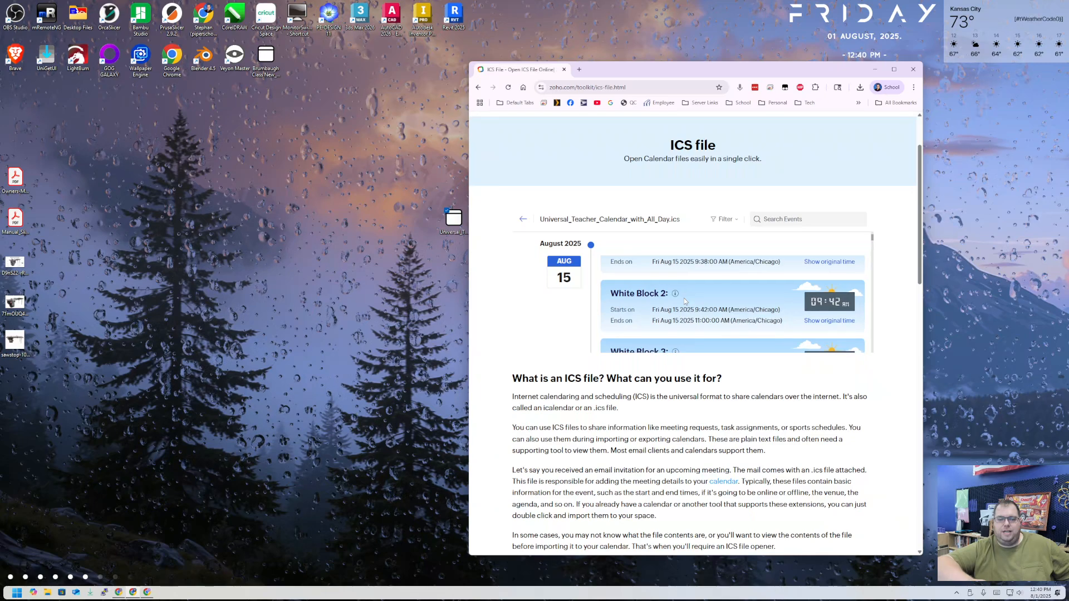
scroll(684, 302, down, 4)
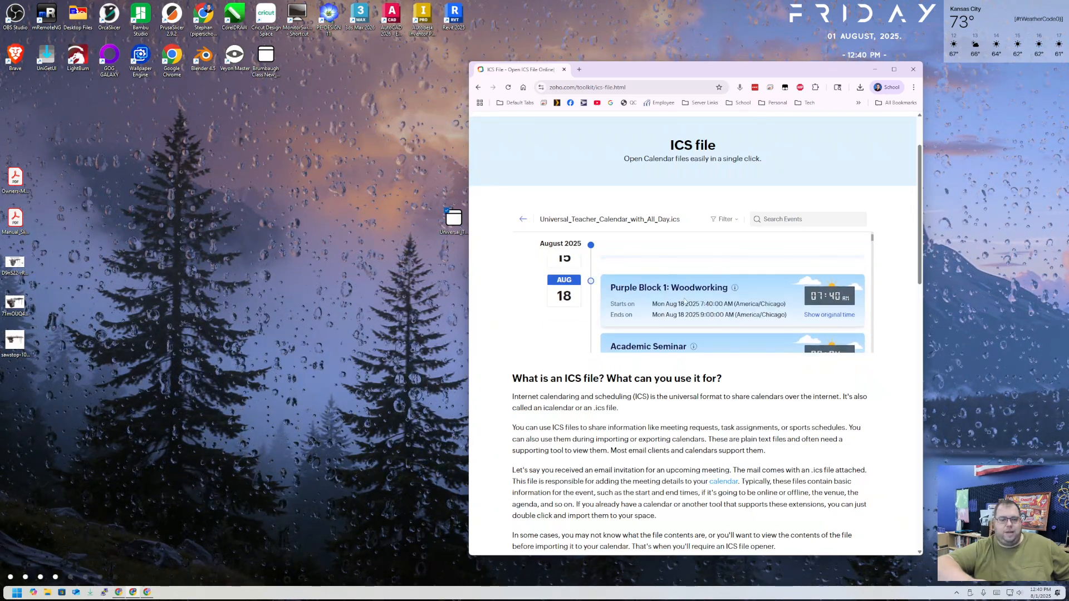
scroll(719, 299, down, 5)
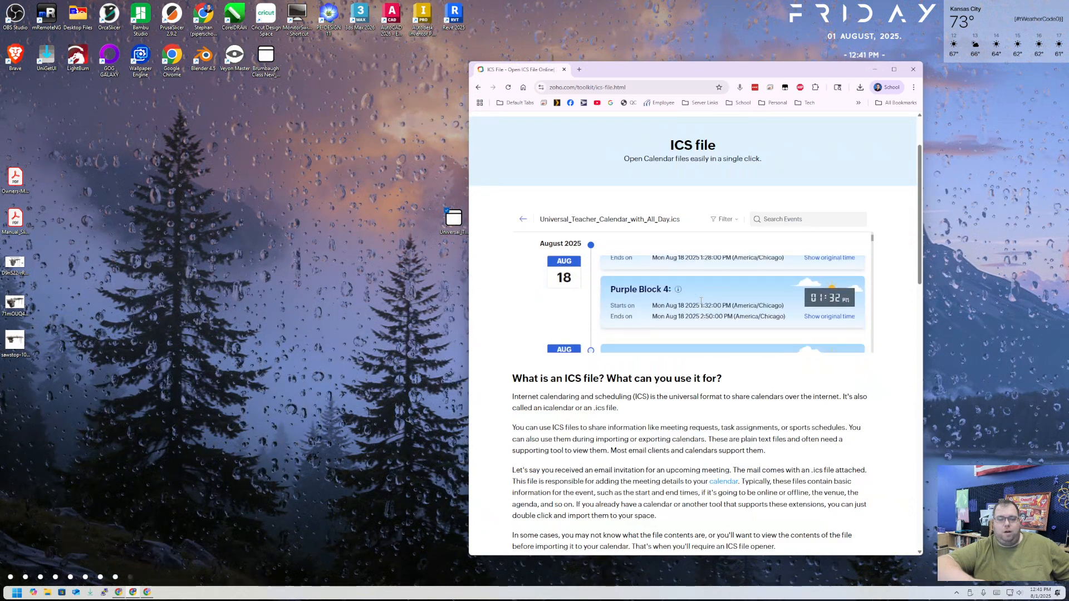
scroll(701, 301, down, 3)
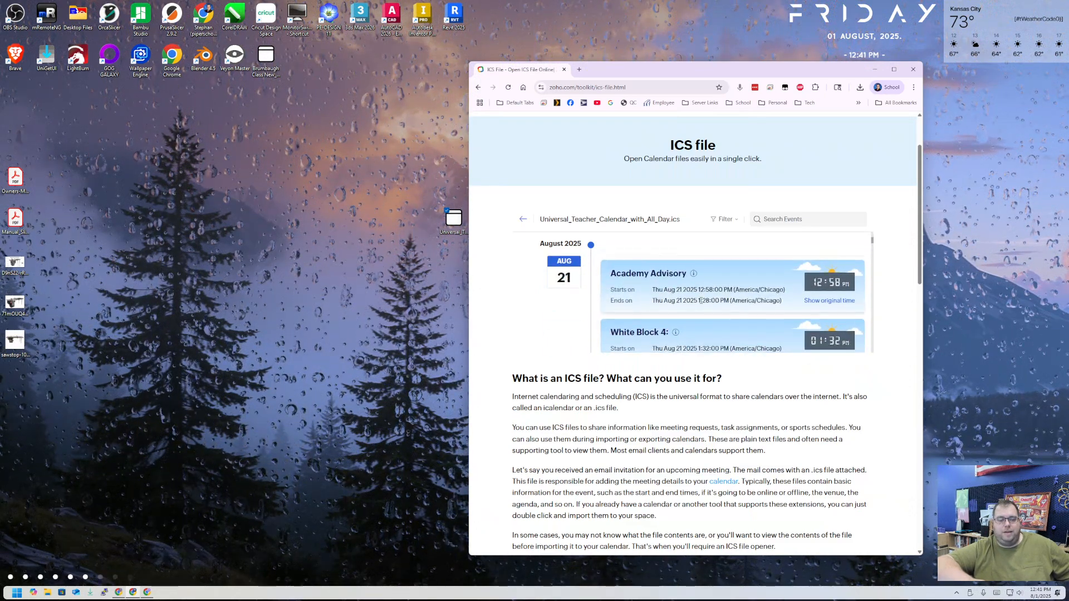